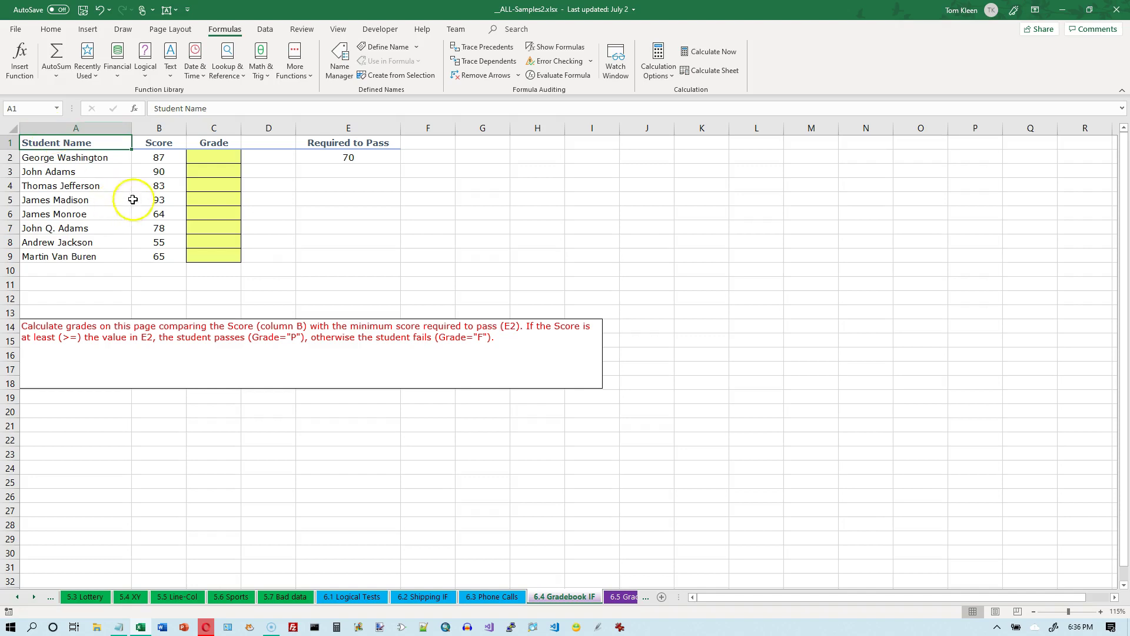
Step: Examine the first student's score in B2, the grade cell C2 and the required passing score in E2
scroll(144, 188, "up", 4, "ctrl")
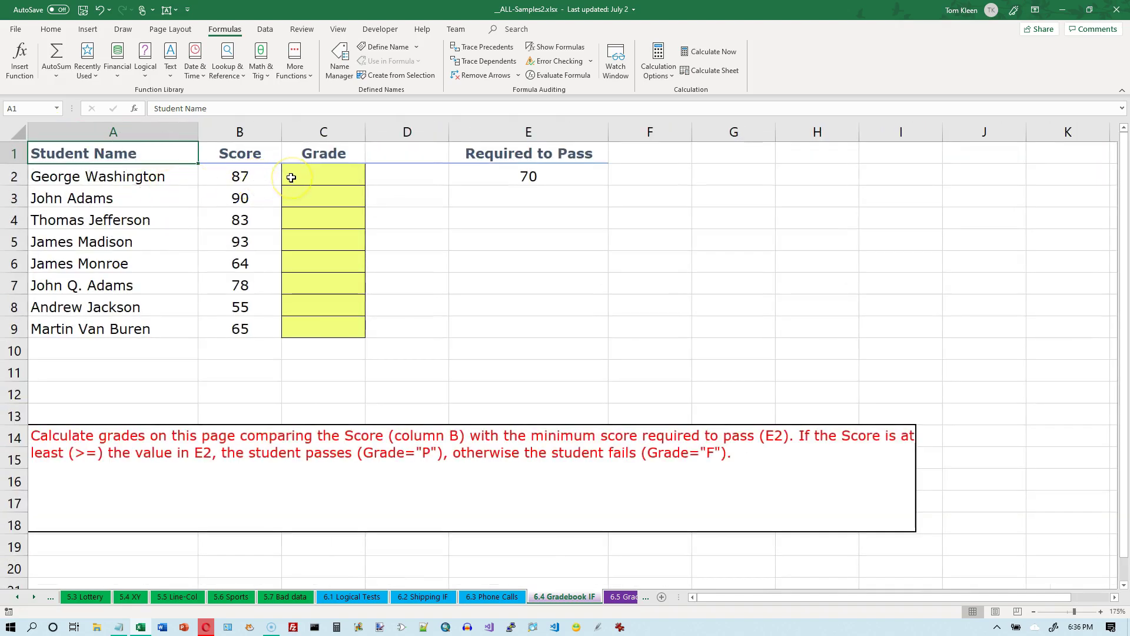
left_click(242, 177)
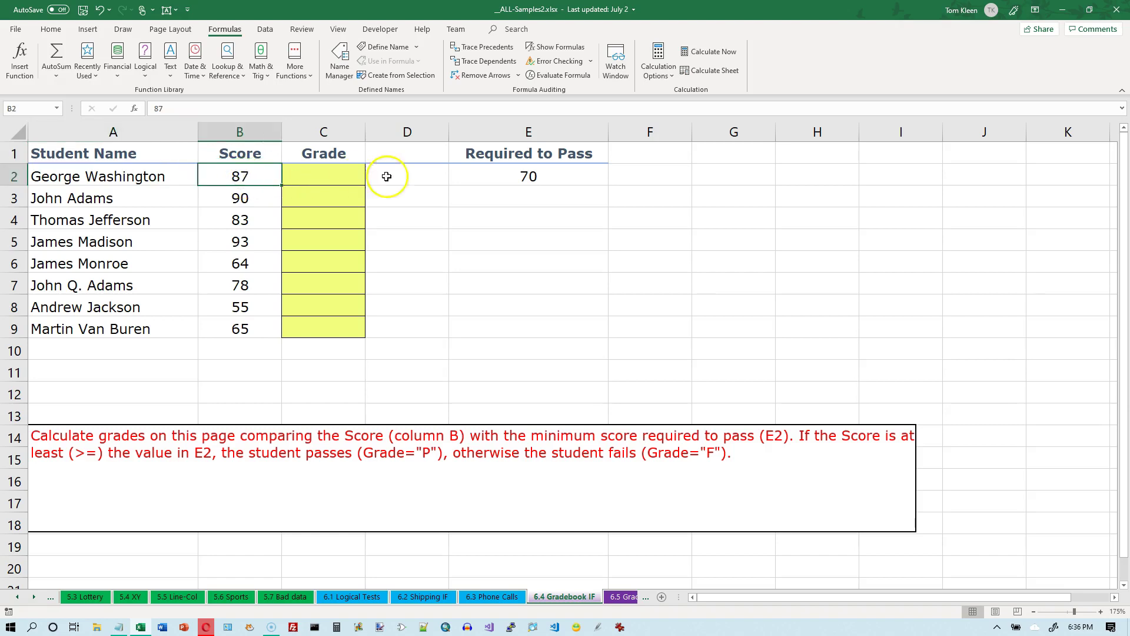
left_click(526, 173)
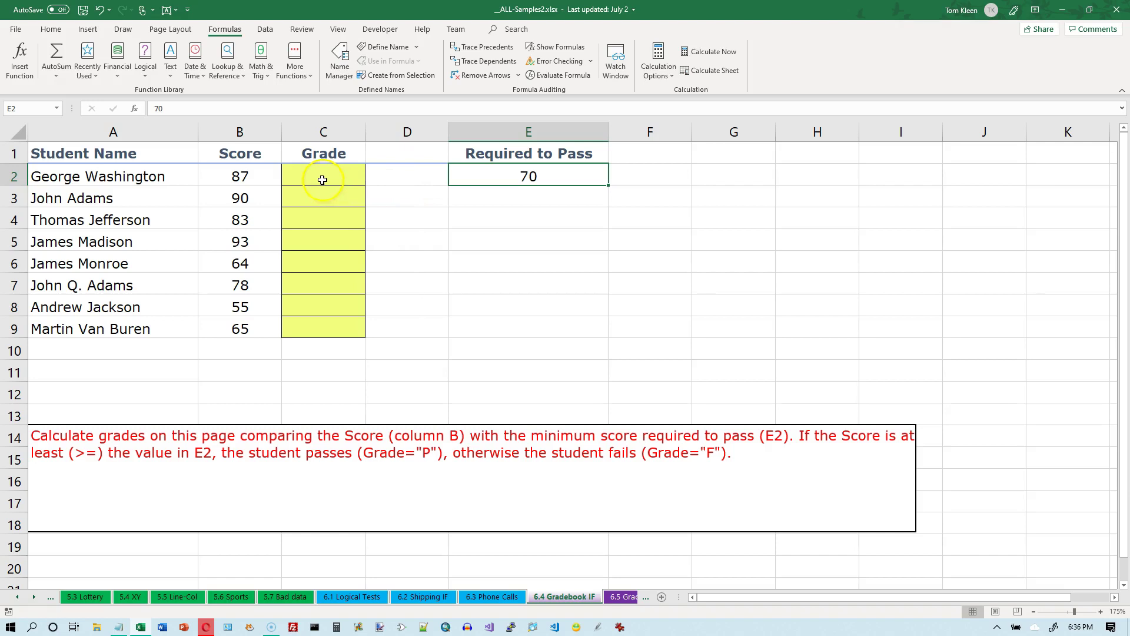
left_click(322, 180)
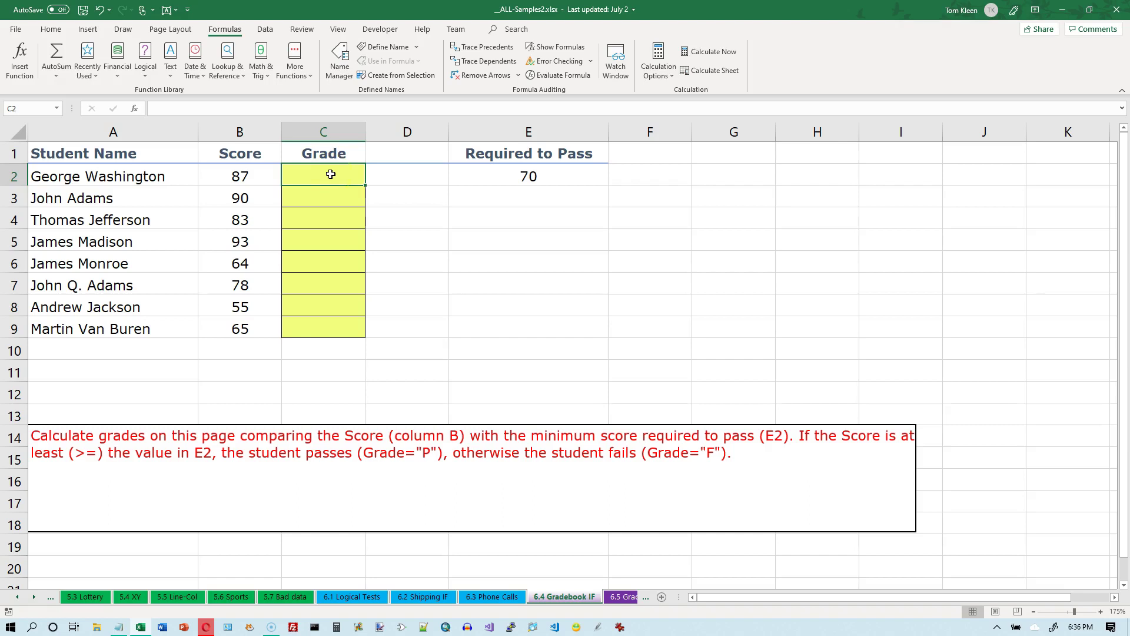
left_click(242, 176)
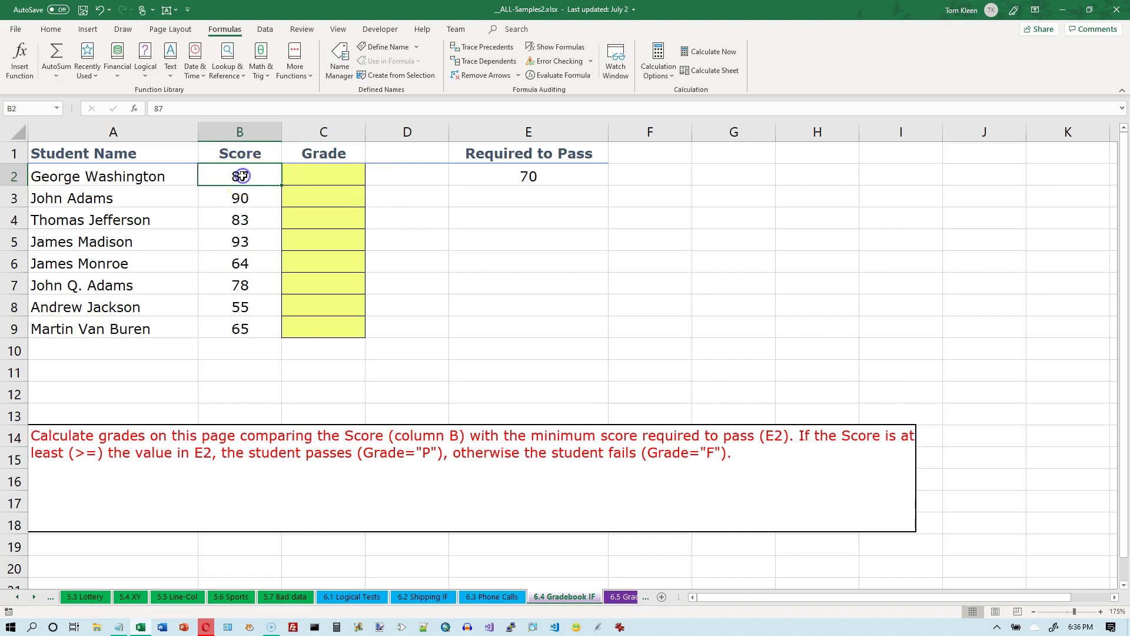
left_click(523, 176, "ctrl")
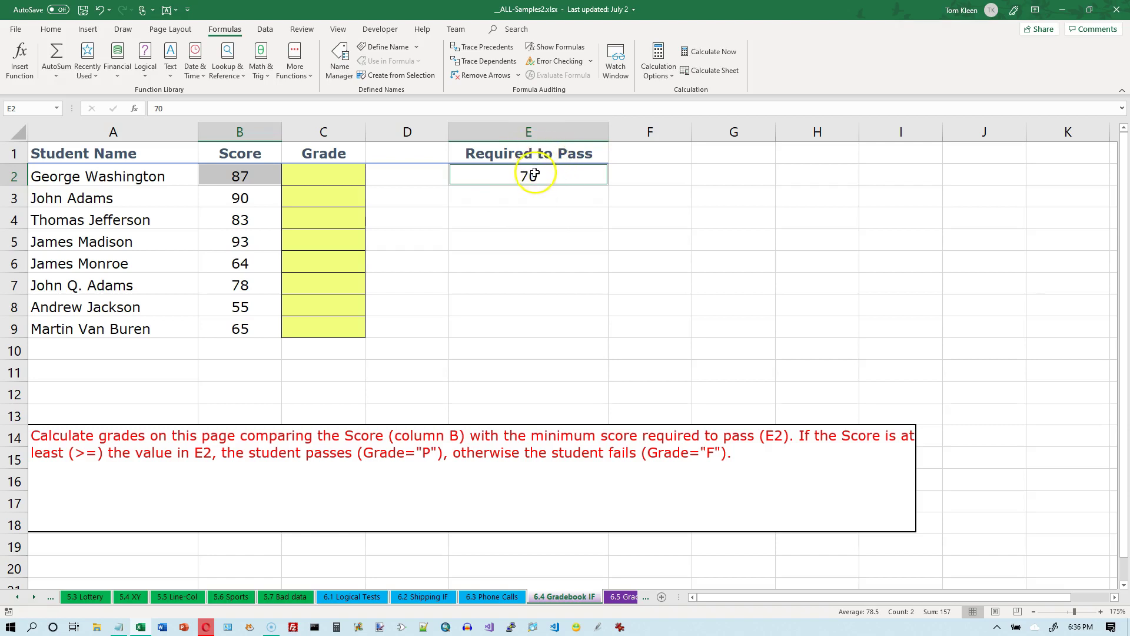
left_click(237, 177)
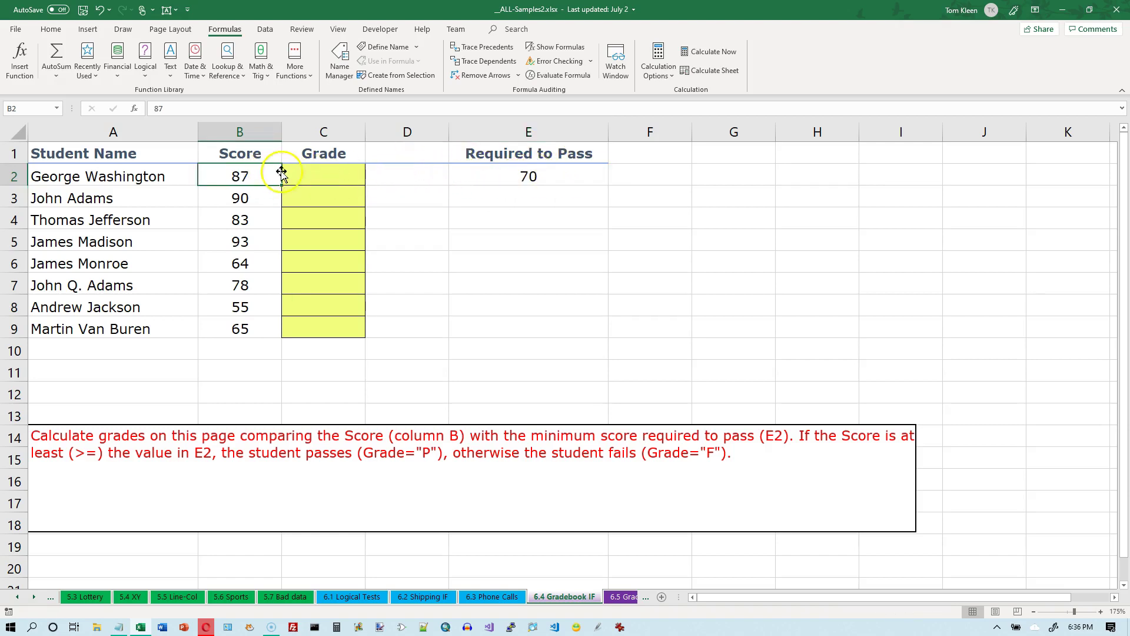
Step: Add the heading "Pass?" in D1 and centre it
left_click(409, 175)
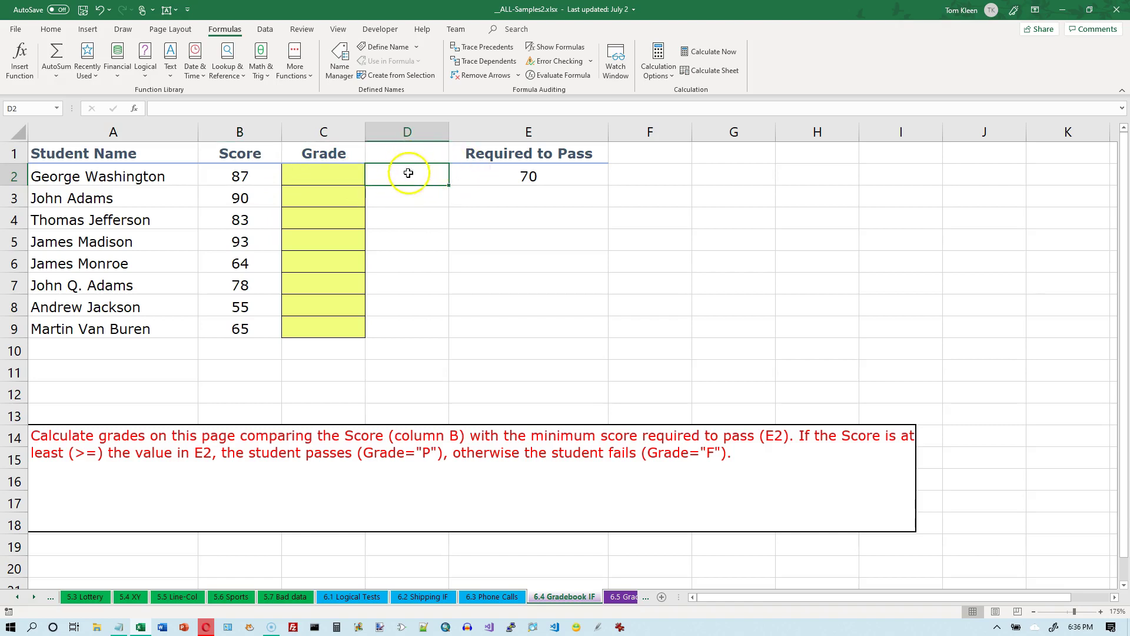
left_click(408, 155)
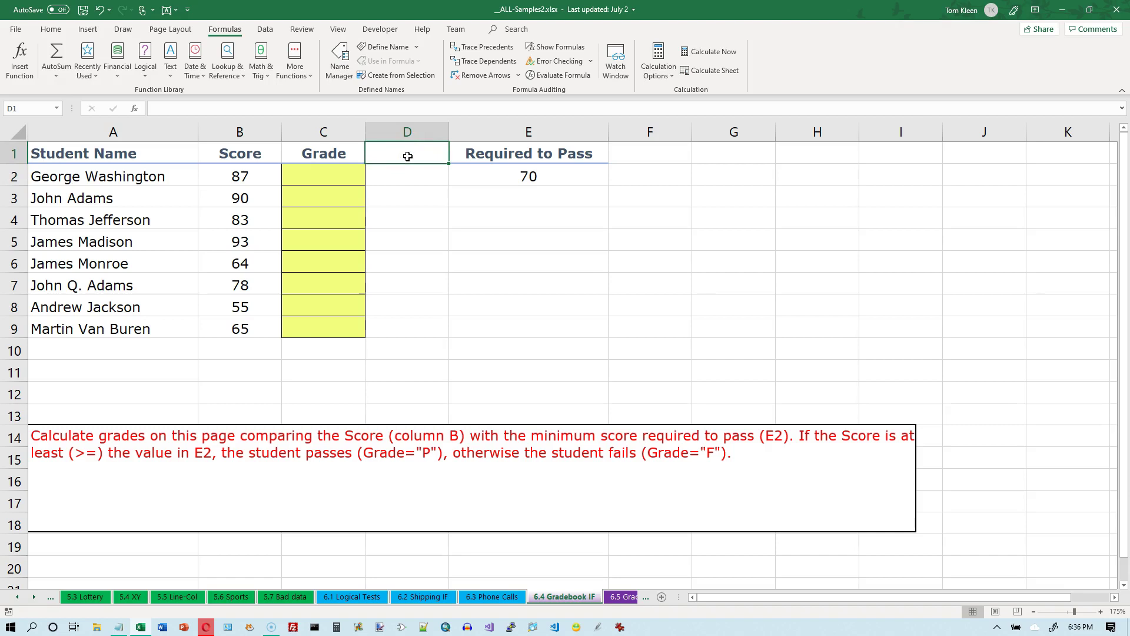
type("P")
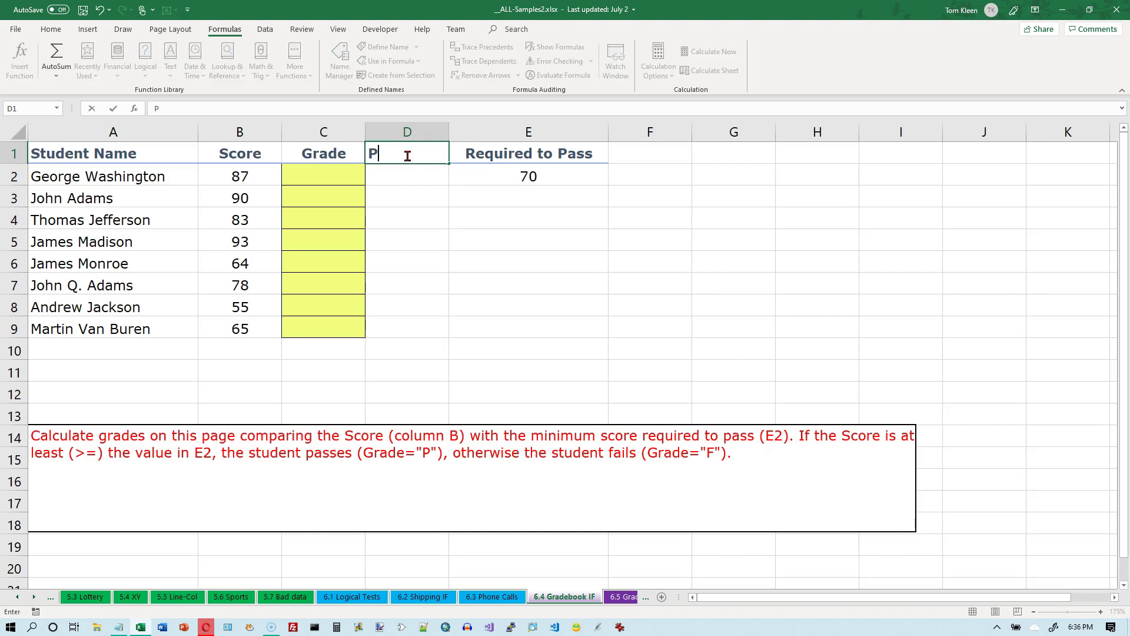
type("ass?")
key("Return")
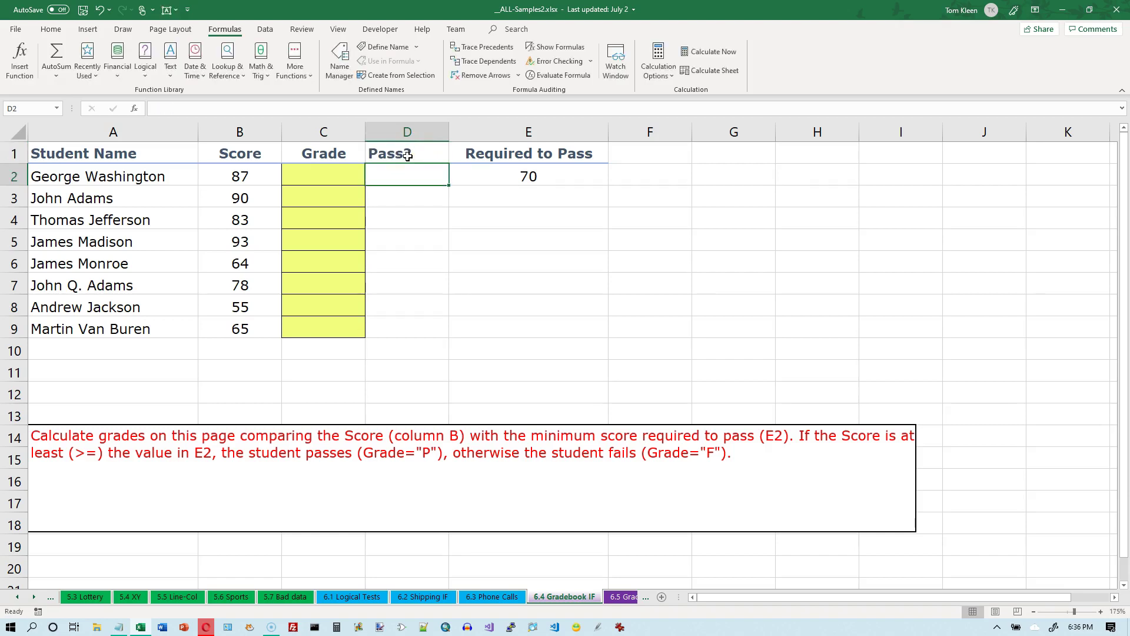
left_click(408, 155)
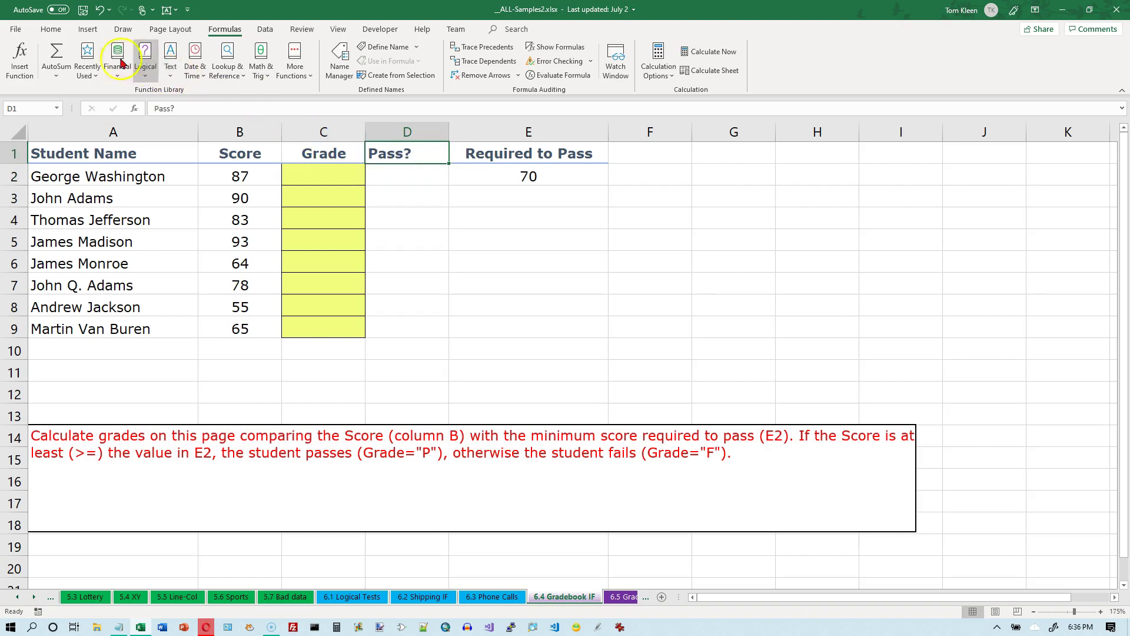
left_click(52, 31)
left_click(255, 70)
left_click(406, 132)
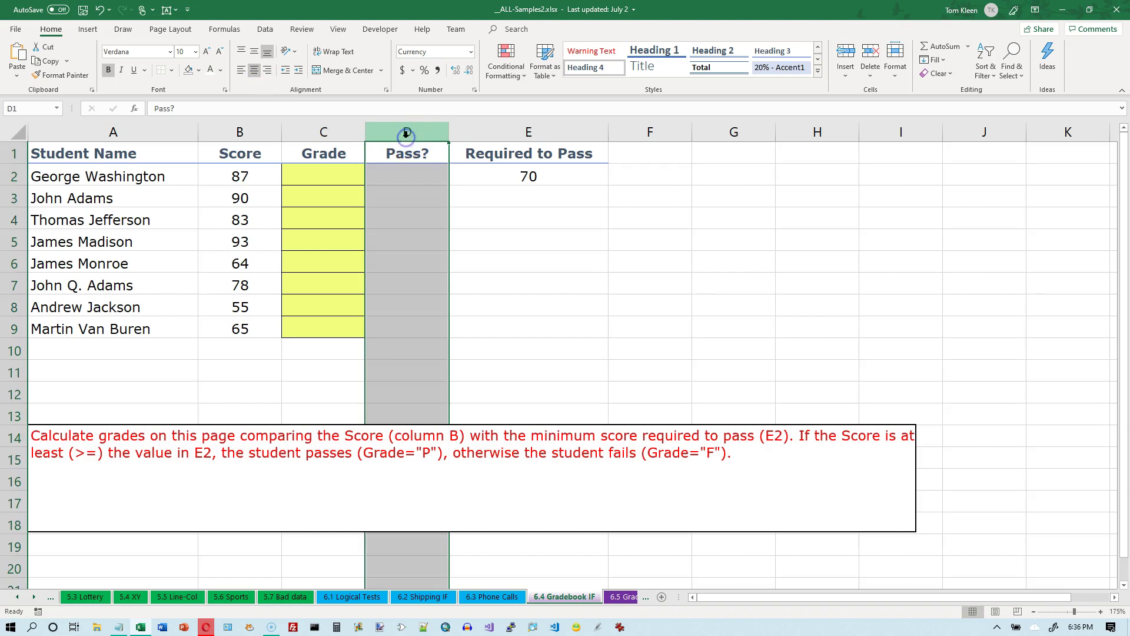
Step: Enter the formula =B2>=$E$2 in D2 to test the score against the fixed passing score
left_click(408, 170)
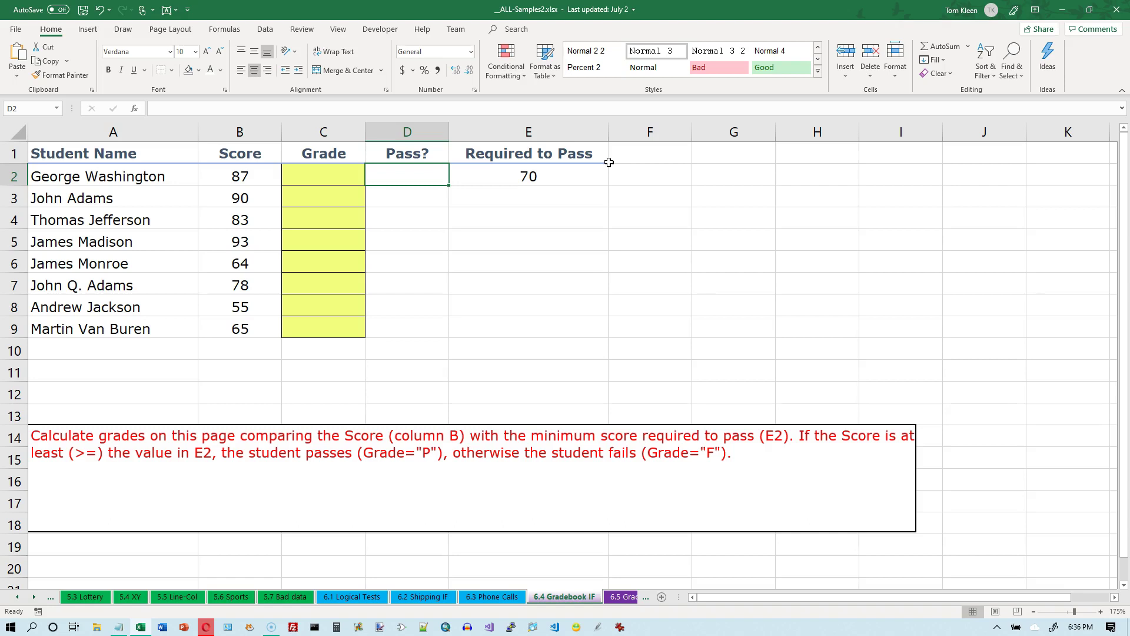
type("=")
key("Left")
key("Left")
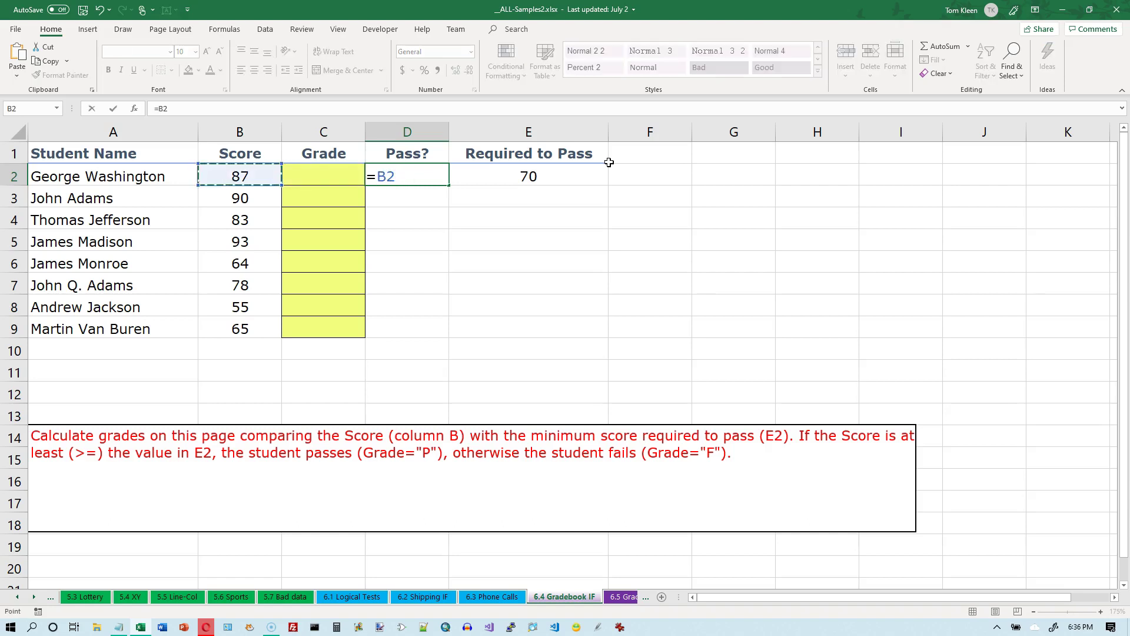
type(">=")
left_click(569, 177)
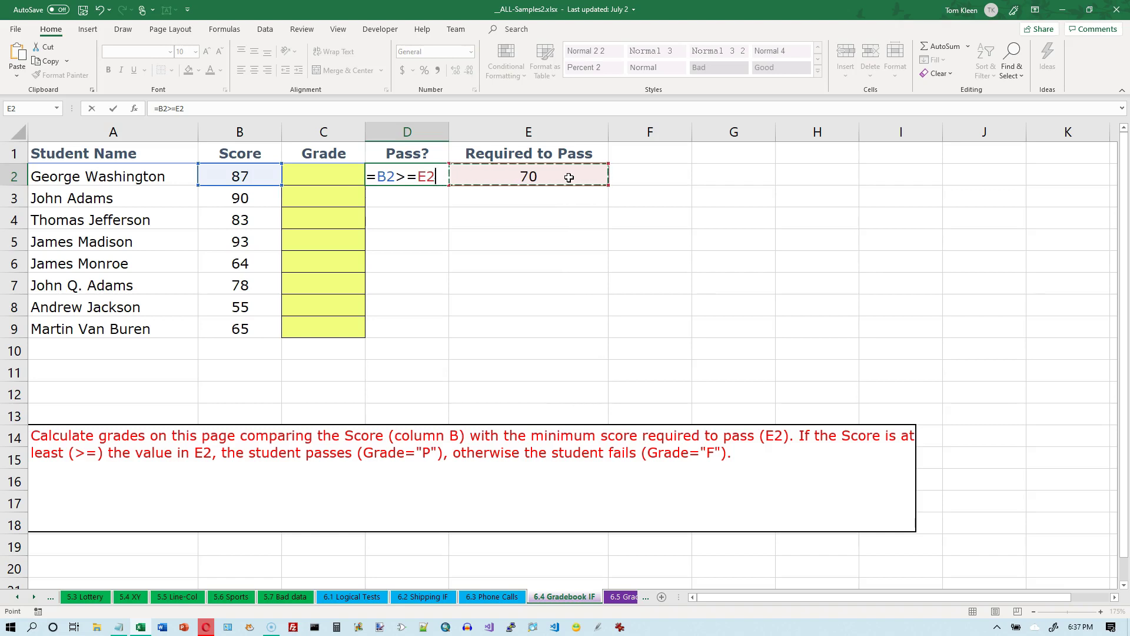
key("F4")
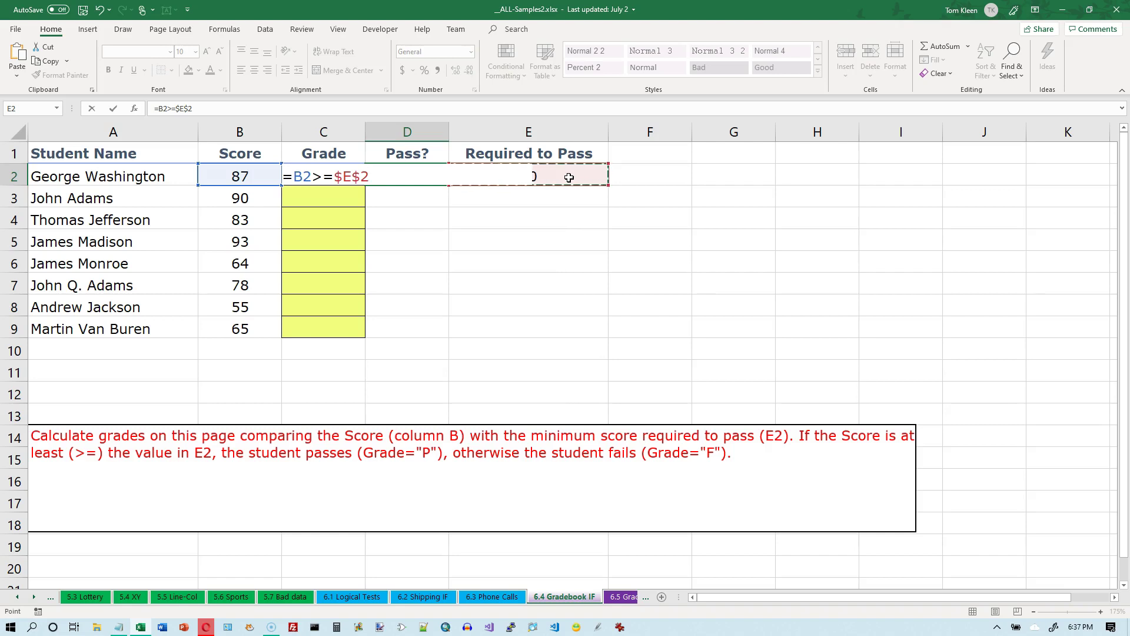
key("Return")
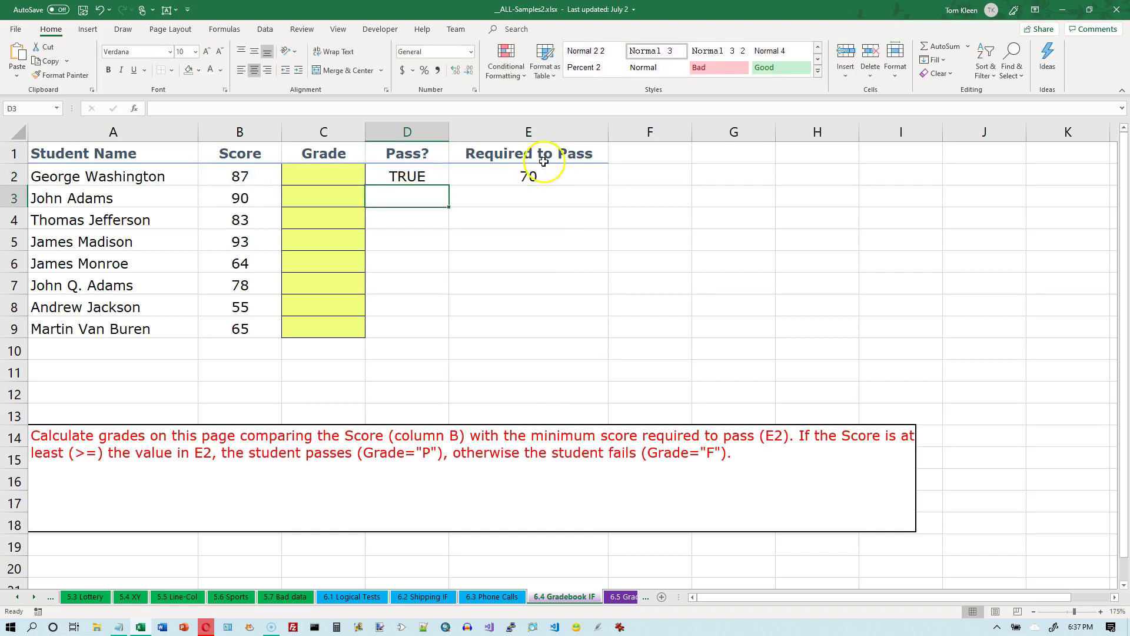
Step: Fill the comparison formula from D2 down through D9
left_click(415, 173)
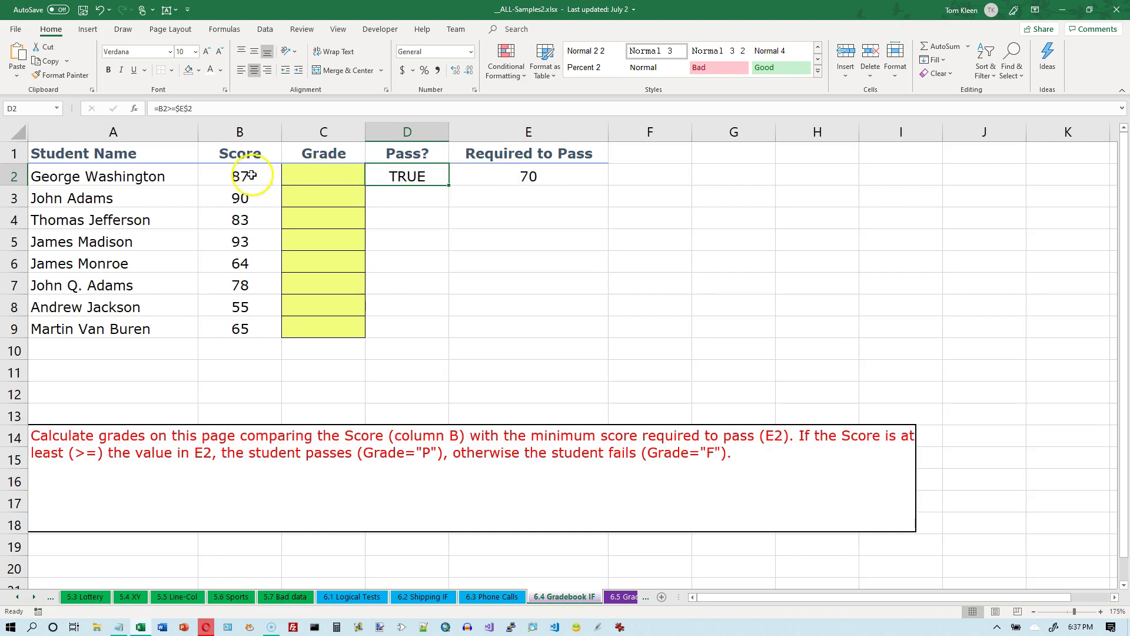
double_click(448, 185)
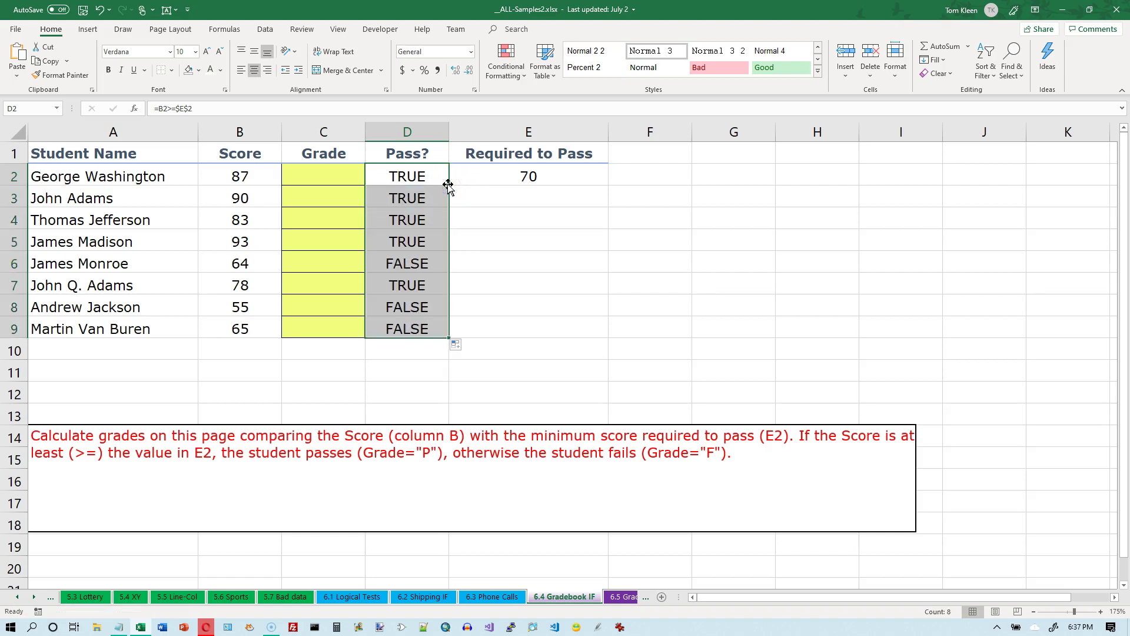
left_click(438, 178)
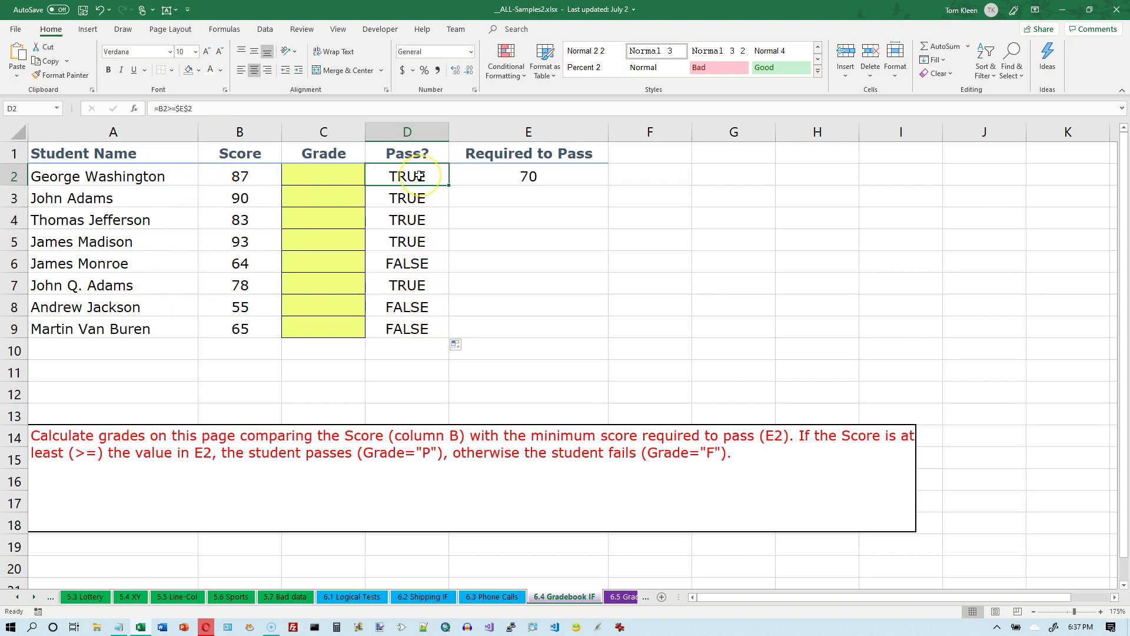
Step: Insert an IF function in C2 with D2 as the logical test, "P" if true and "F" if false
left_click(313, 176)
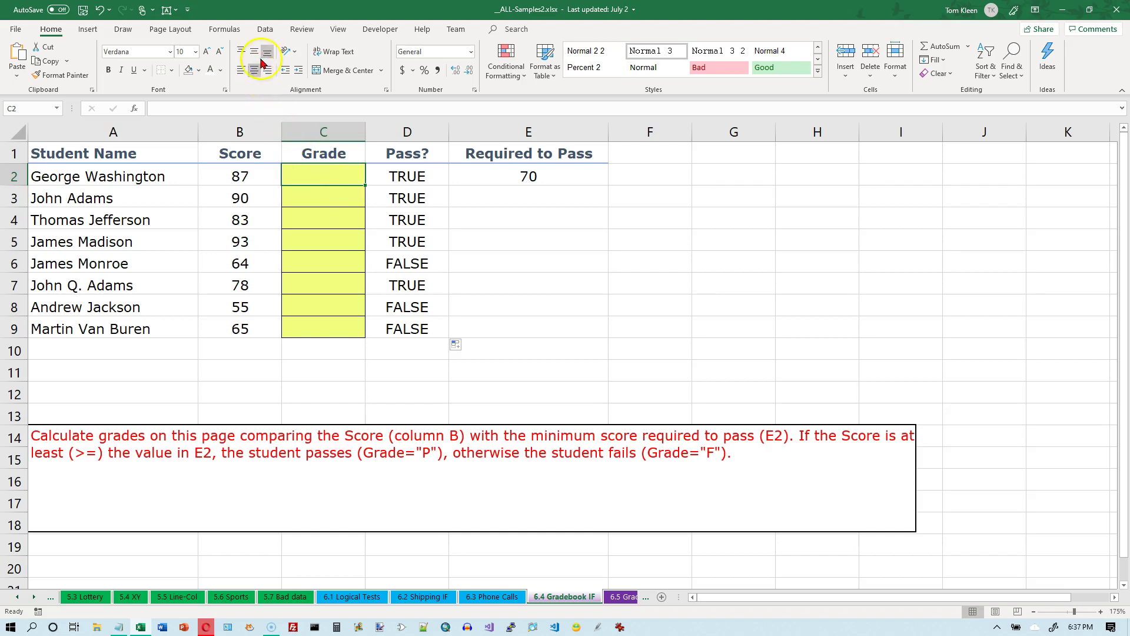
left_click(210, 34)
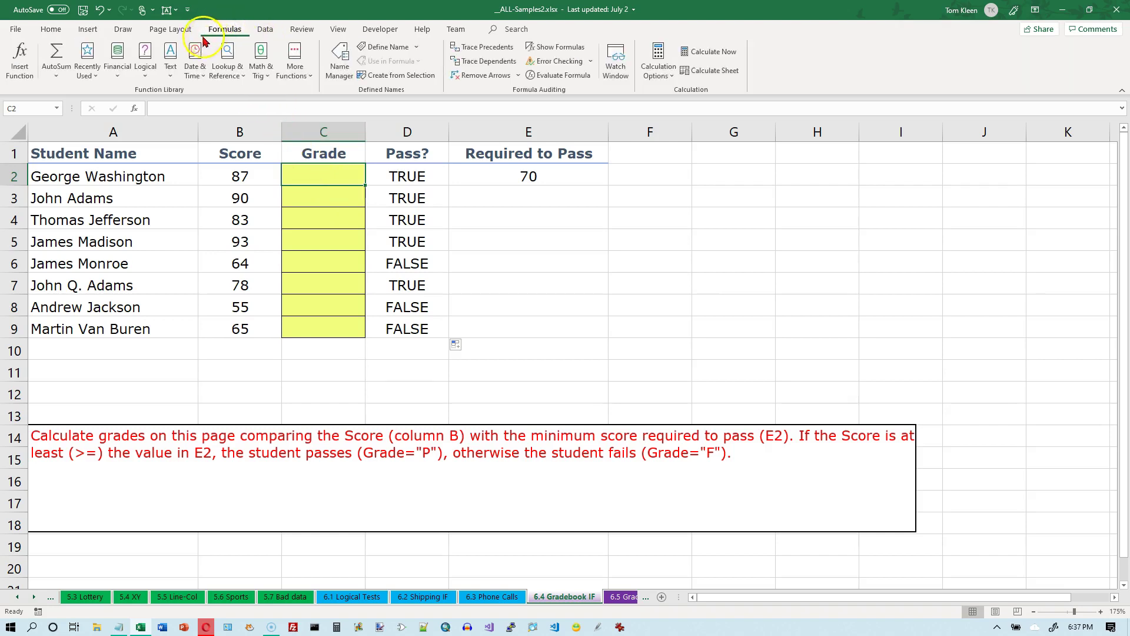
left_click(146, 59)
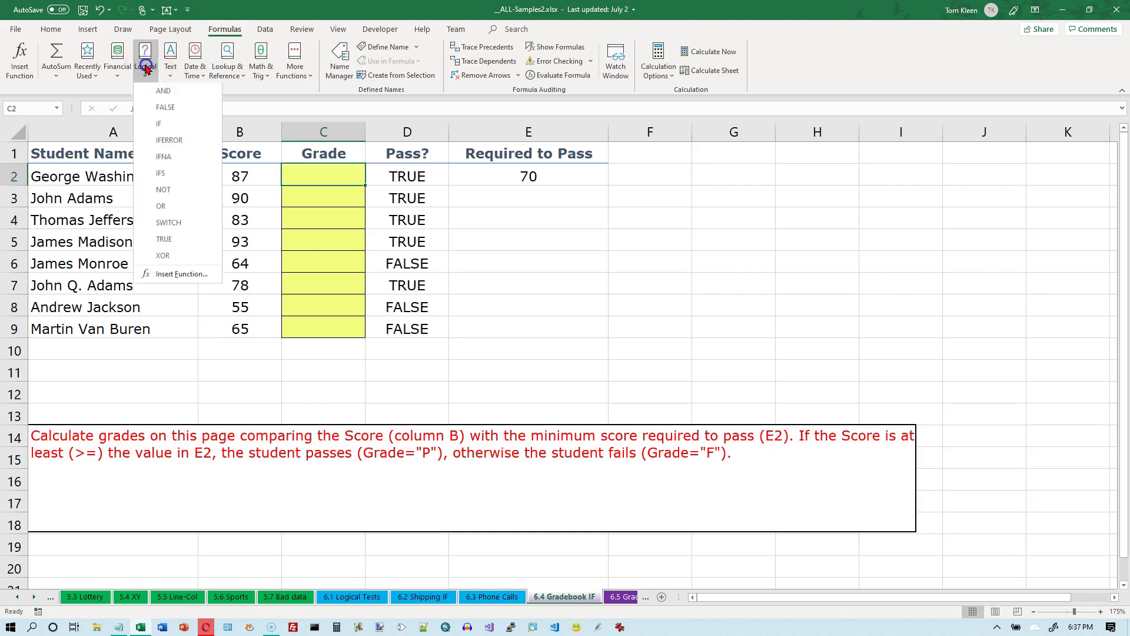
left_click(165, 125)
left_click_drag(504, 232, 724, 151)
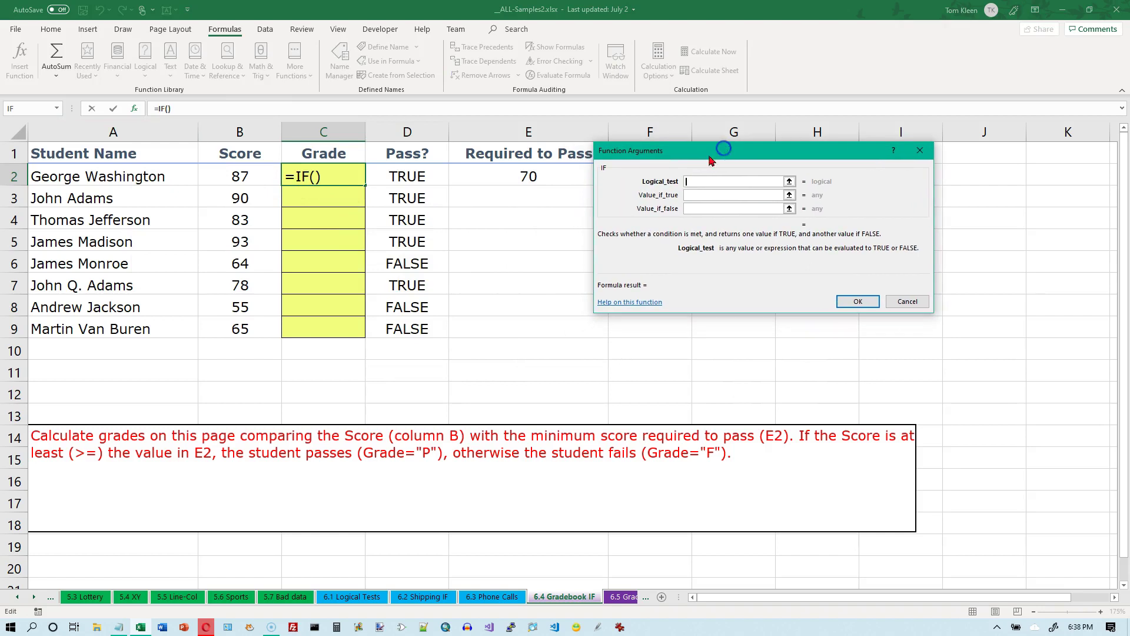
left_click(423, 175)
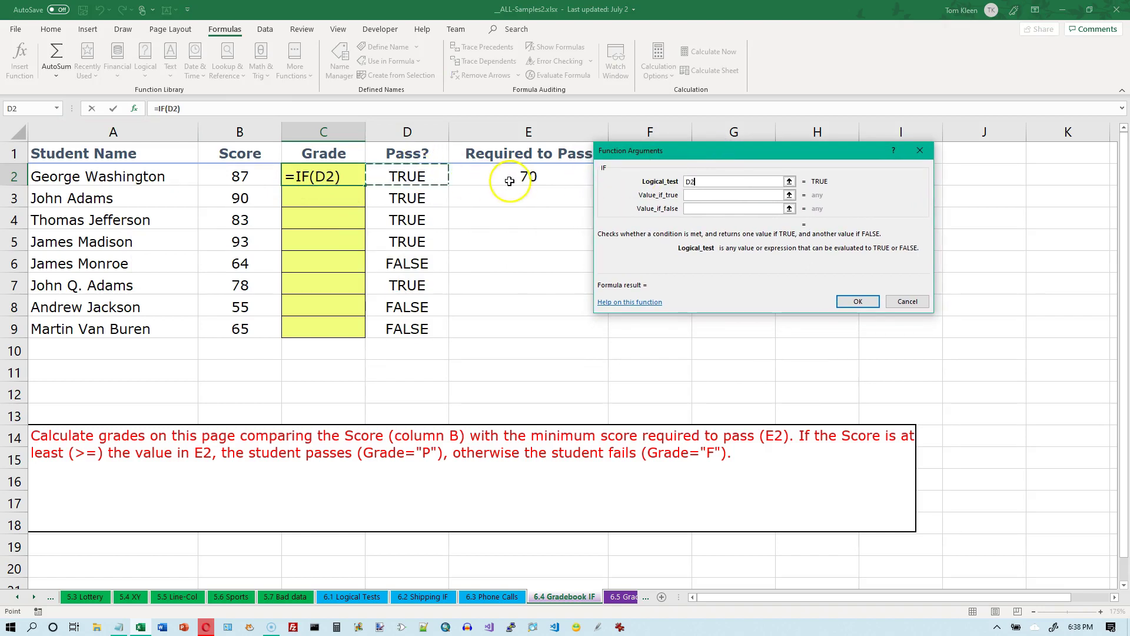
left_click(710, 195)
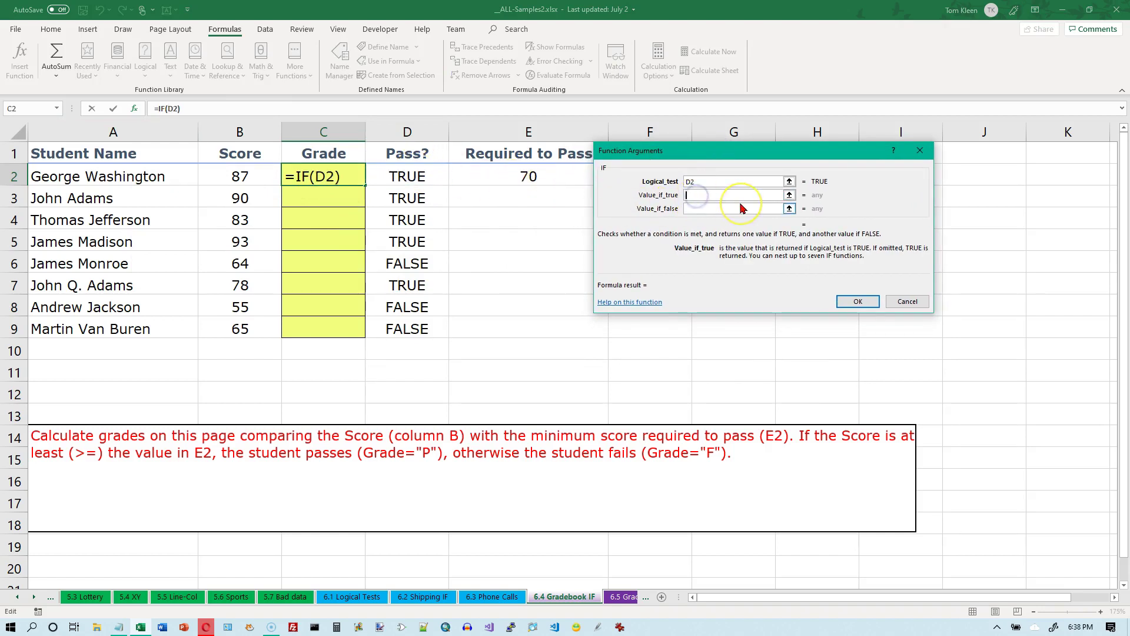
type("P")
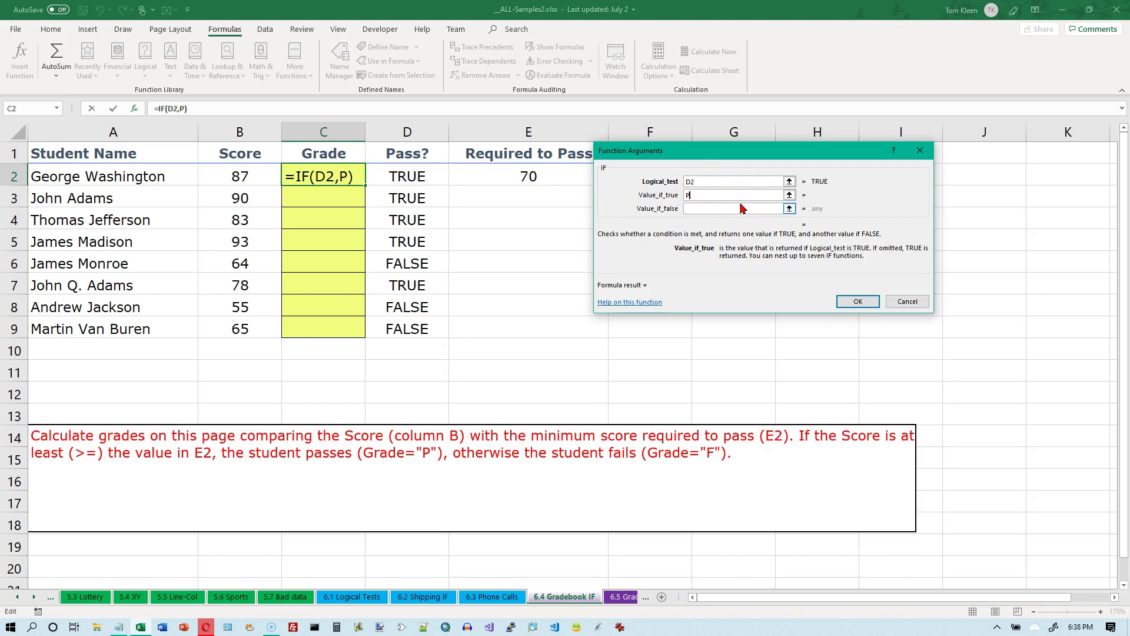
left_click(742, 208)
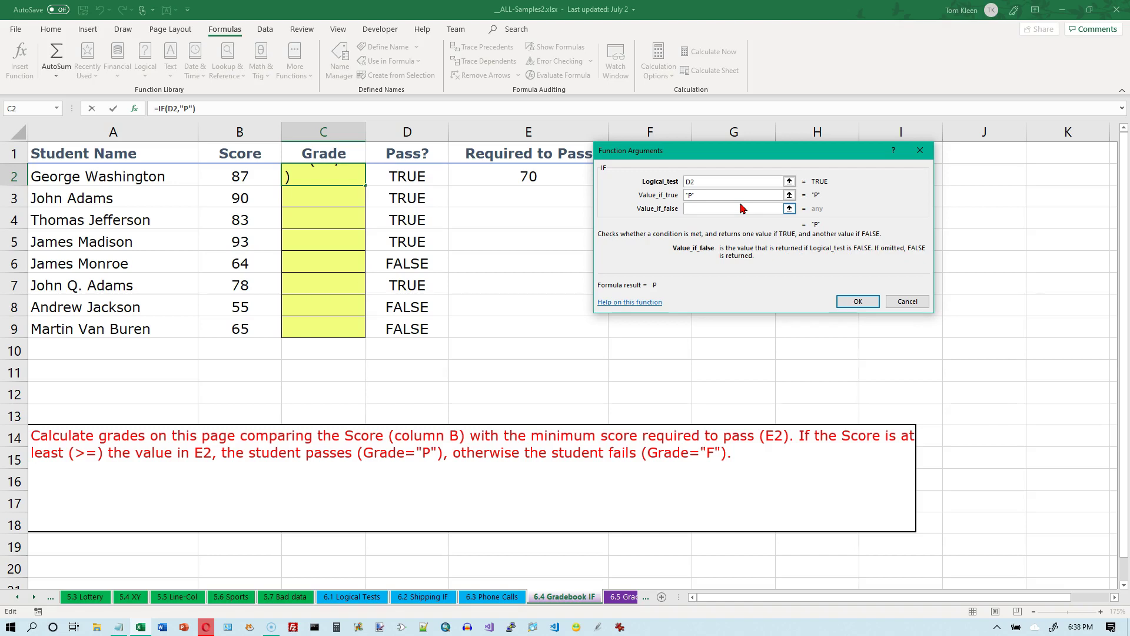
type("F")
key("Tab")
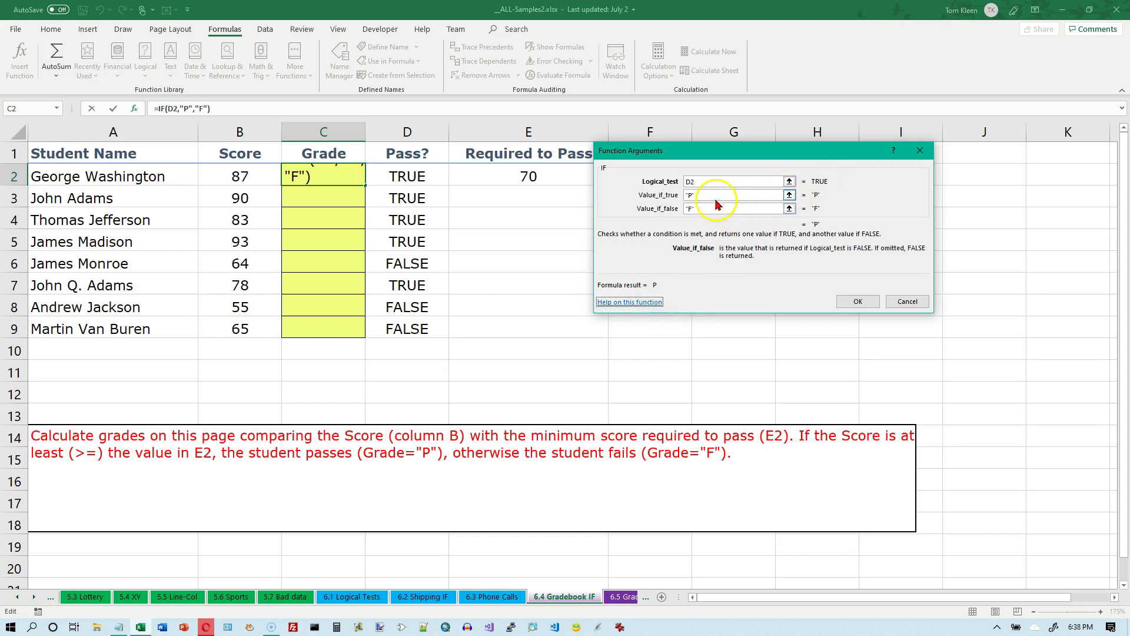
left_click(857, 301)
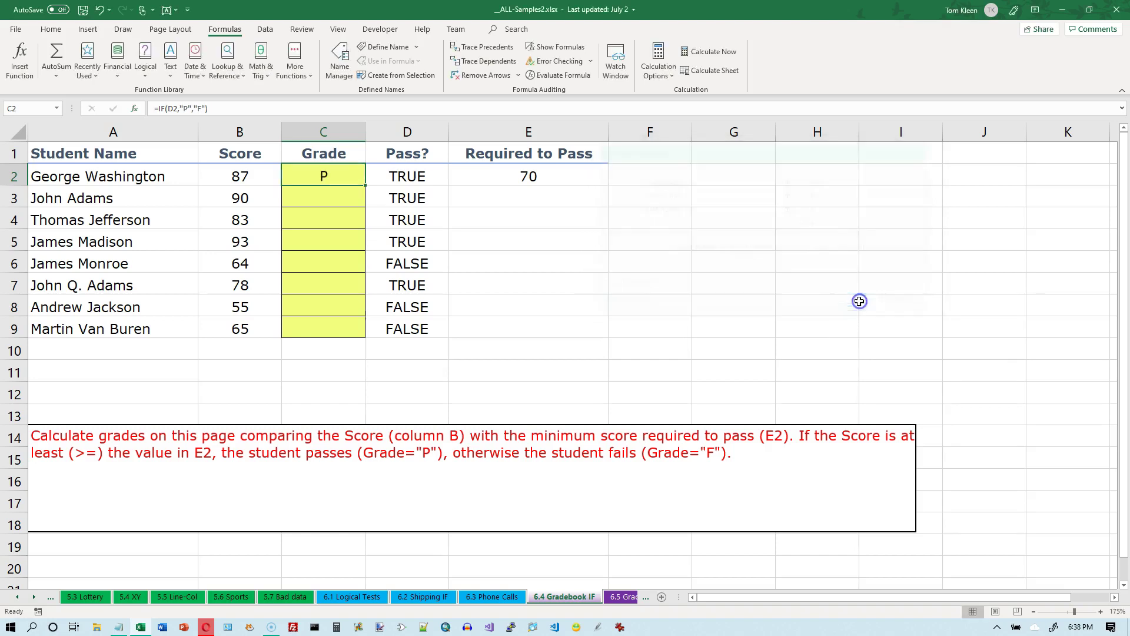
Step: Fill the grade formula from C2 down through C9 and check rows 6, 8 and 9 against the passing score in E2
double_click(364, 184)
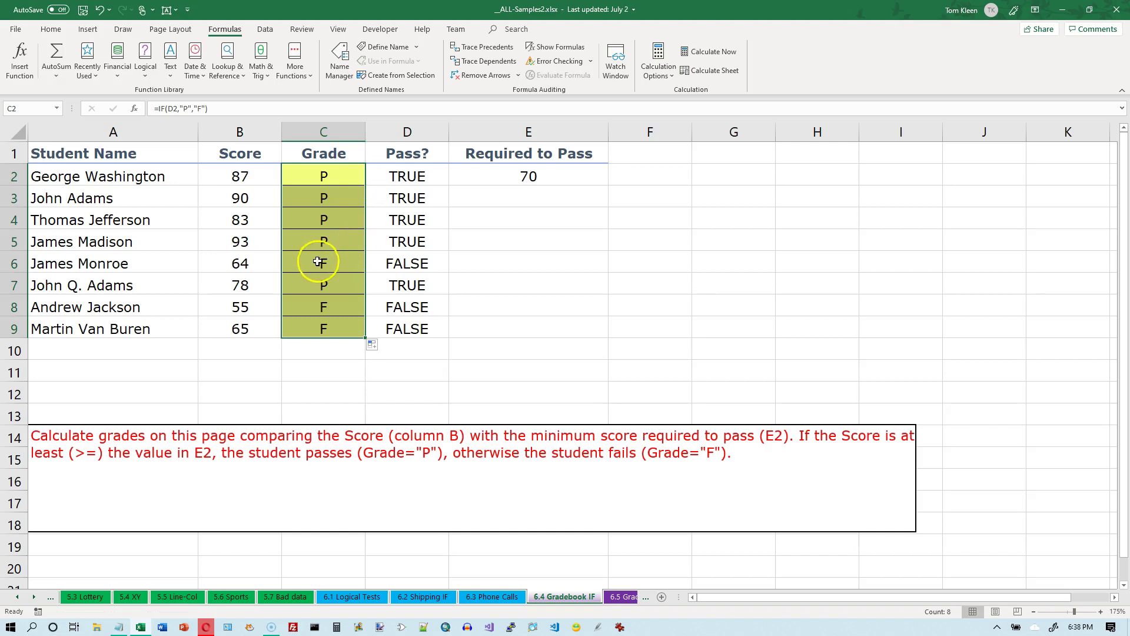
left_click_drag(318, 261, 260, 258)
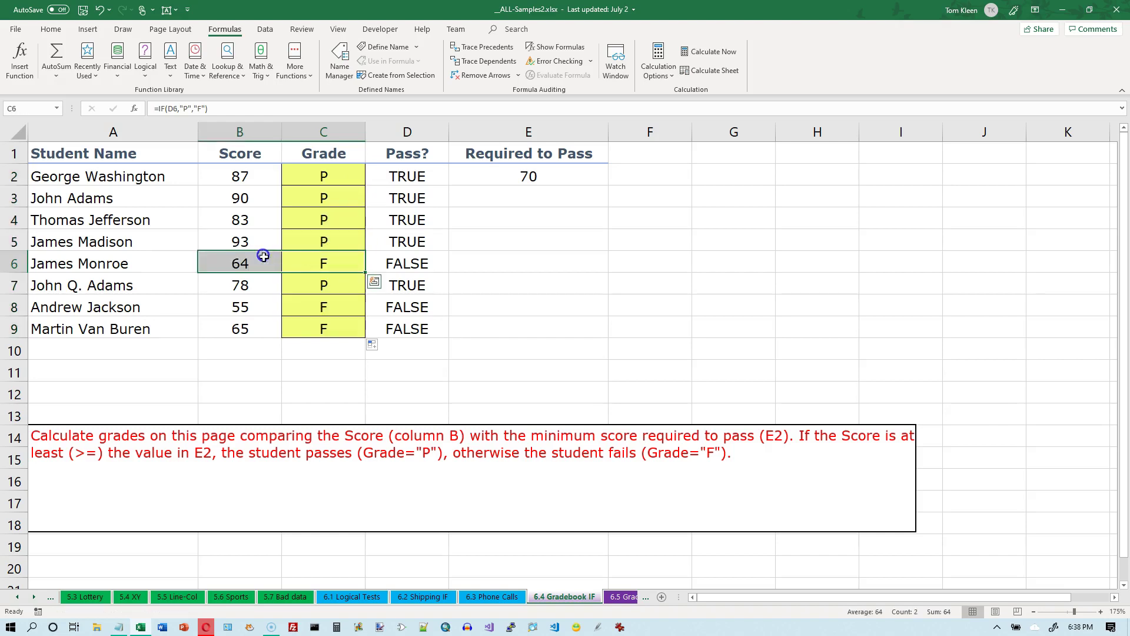
left_click_drag(314, 327, 252, 306)
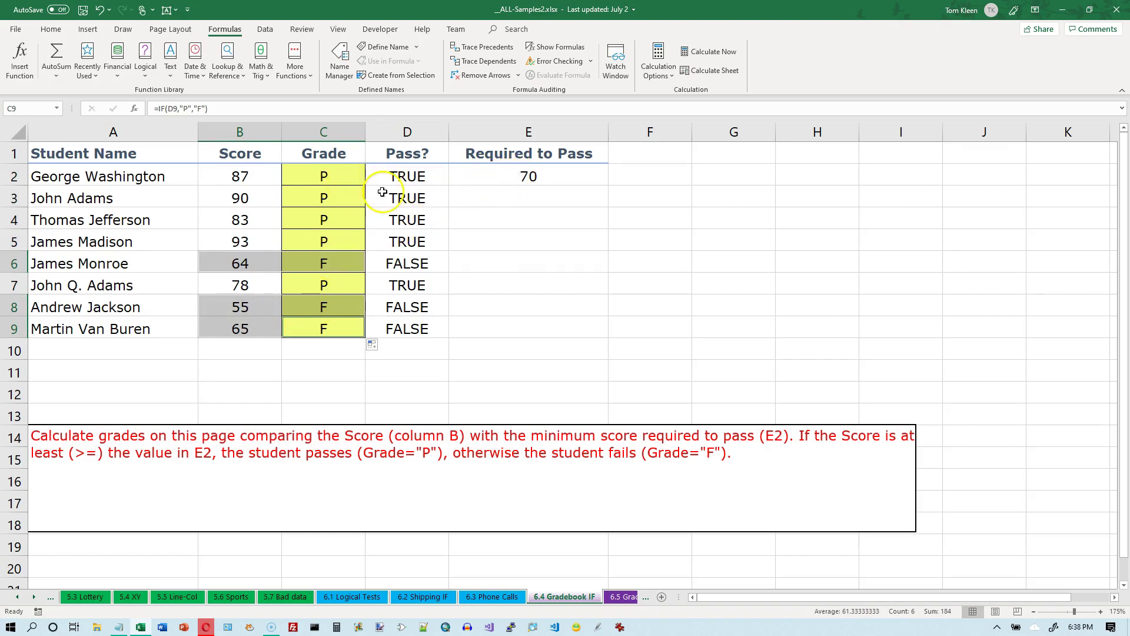
left_click(524, 172)
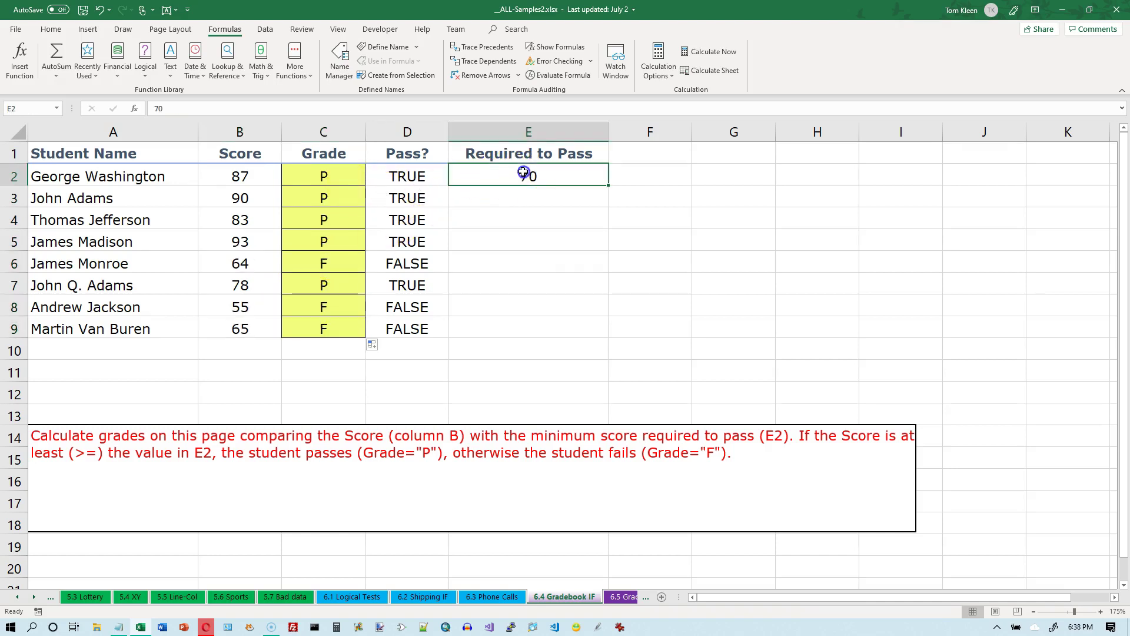
Step: Review the grade formula in C2 and the comparison formula in D2 that refers to the passing score
left_click(330, 176)
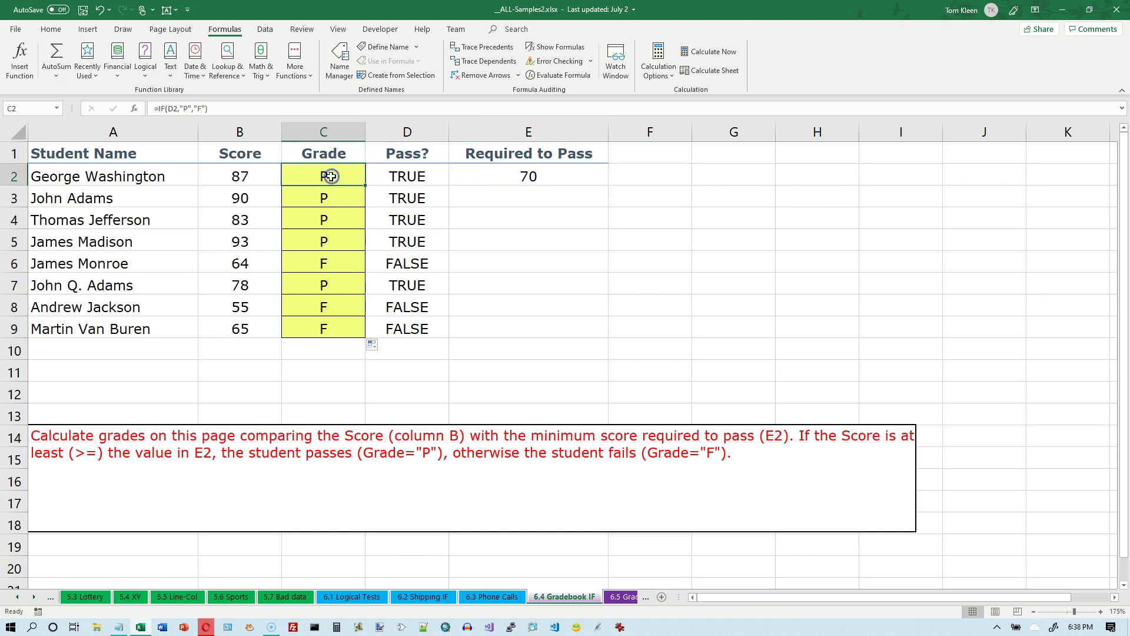
left_click(413, 176)
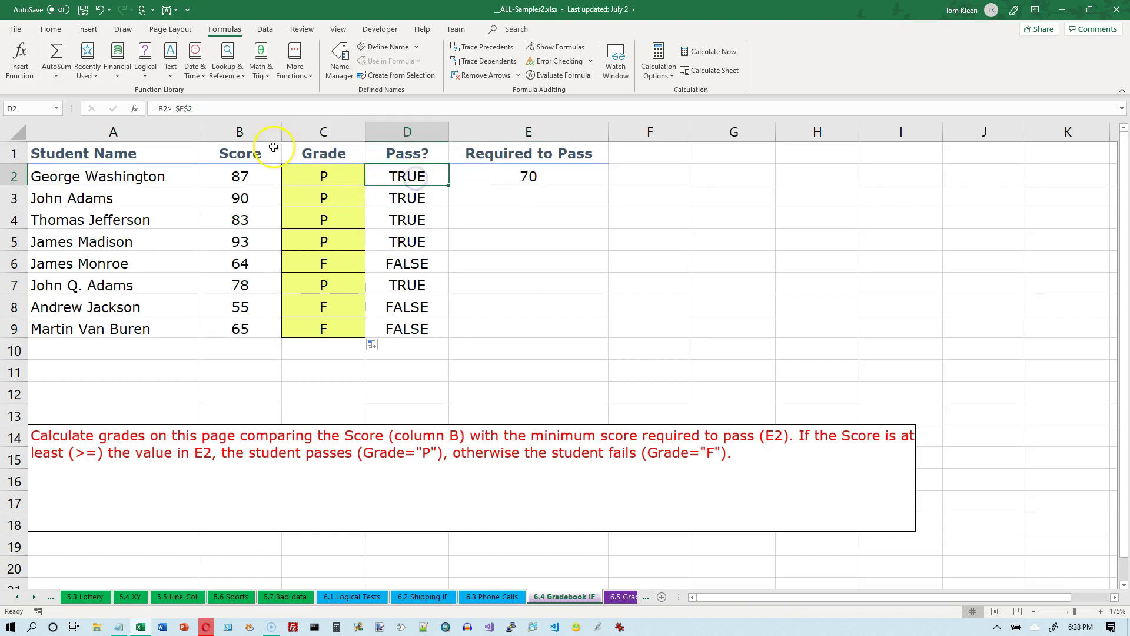
double_click(406, 172)
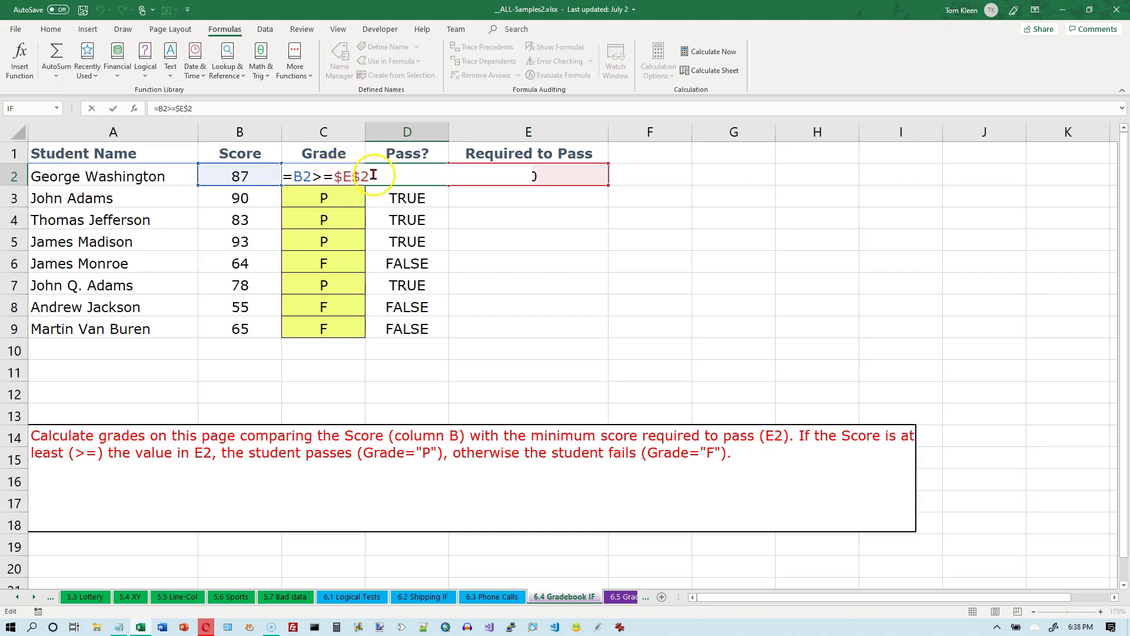
key("Return")
Step: Try 65 as the required passing score in E2, and undo the change
left_click(535, 177)
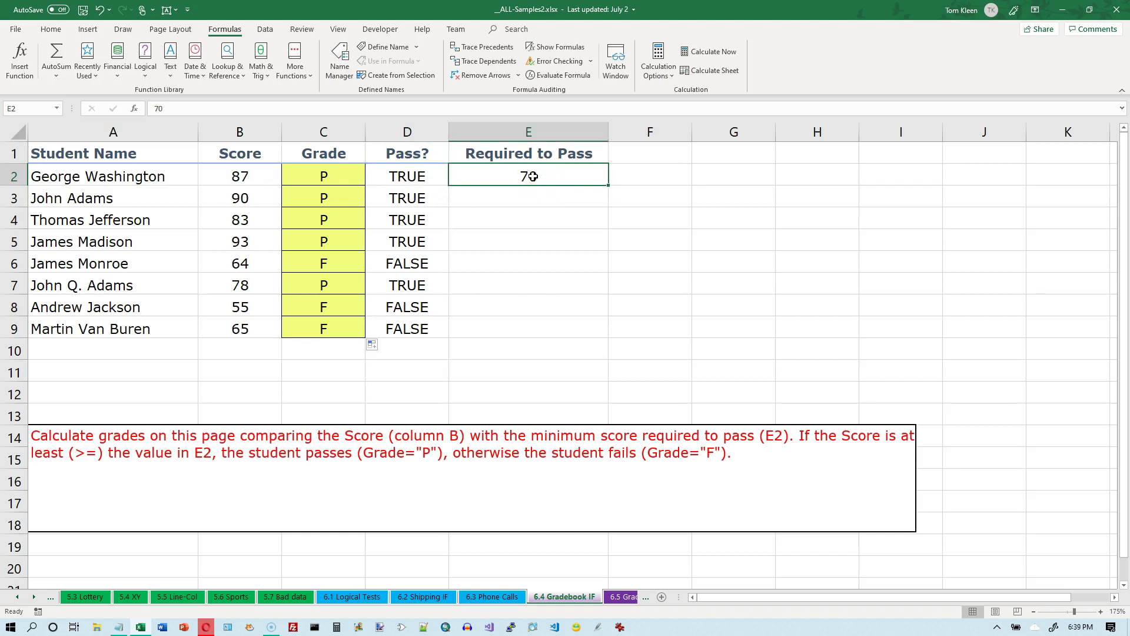
type("65")
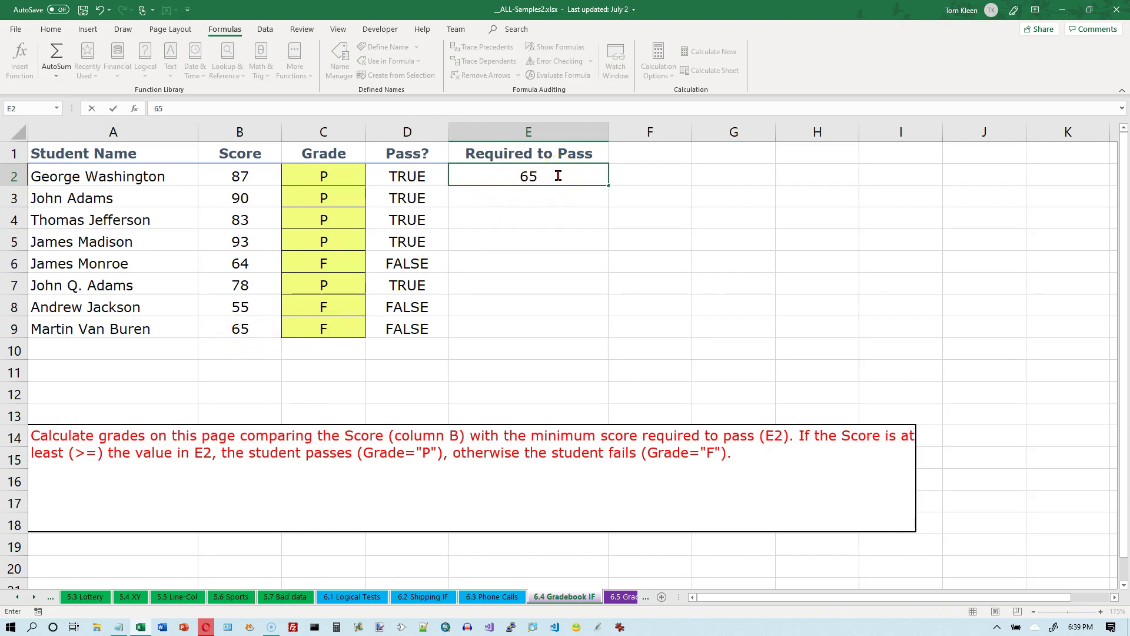
key("Return")
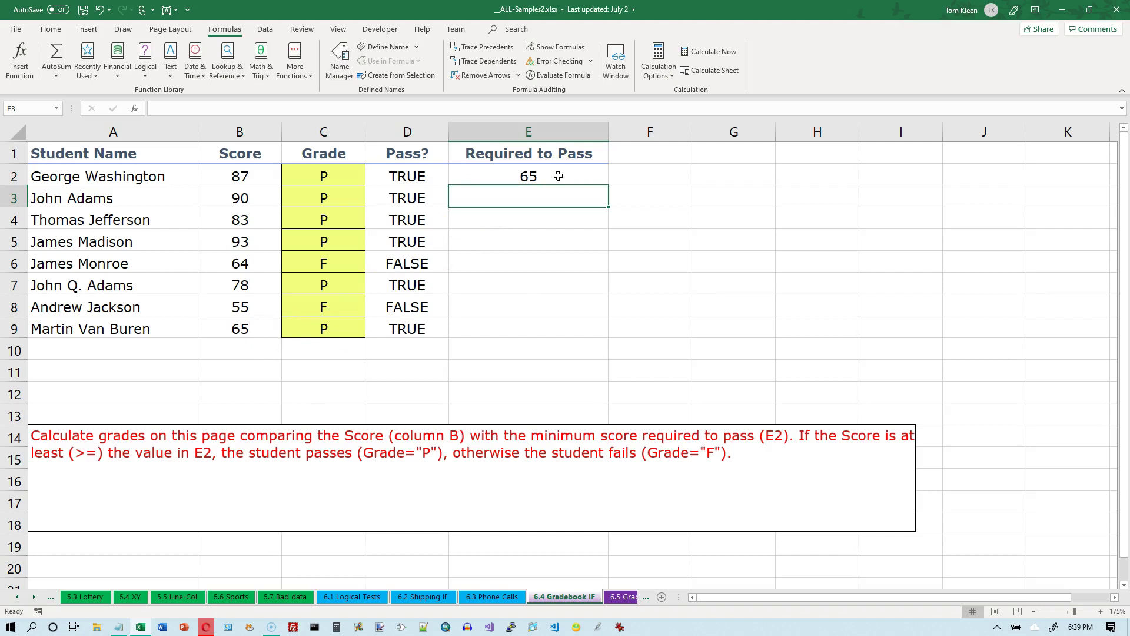
left_click(557, 176)
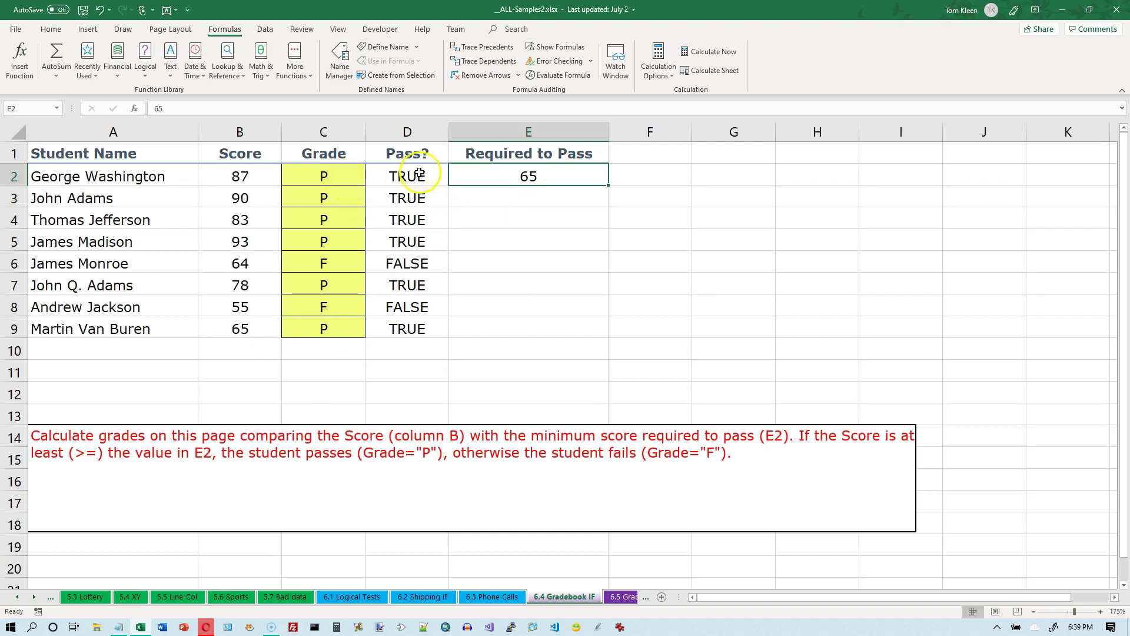
left_click(514, 167)
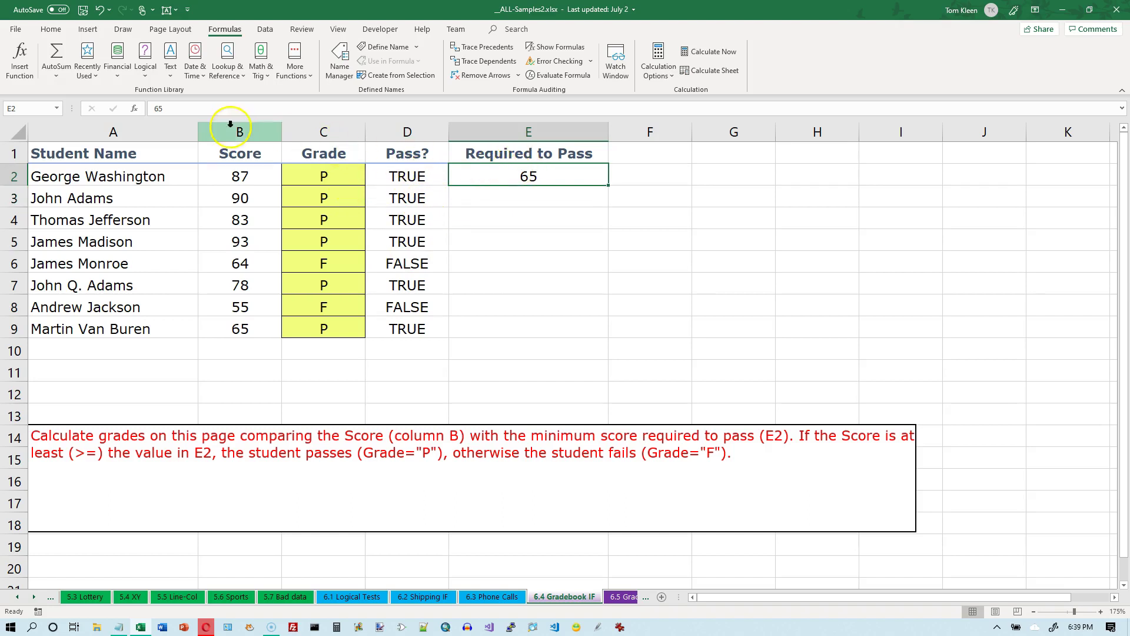
left_click(99, 10)
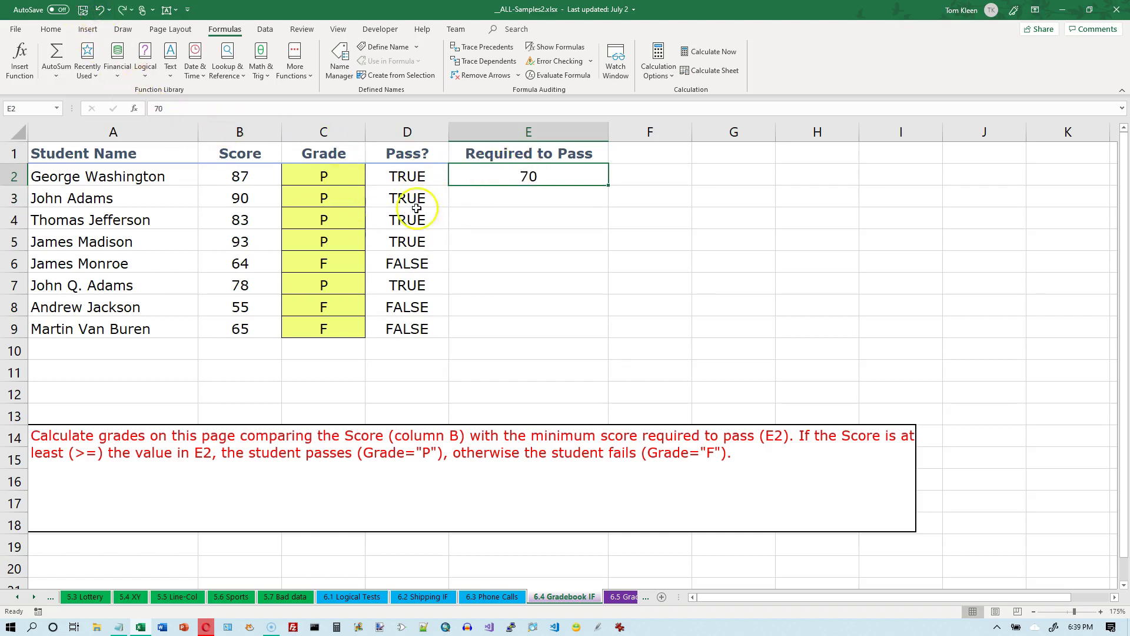
Step: Hide the Pass? helper column D
left_click(547, 176)
left_click(409, 176)
right_click(410, 132)
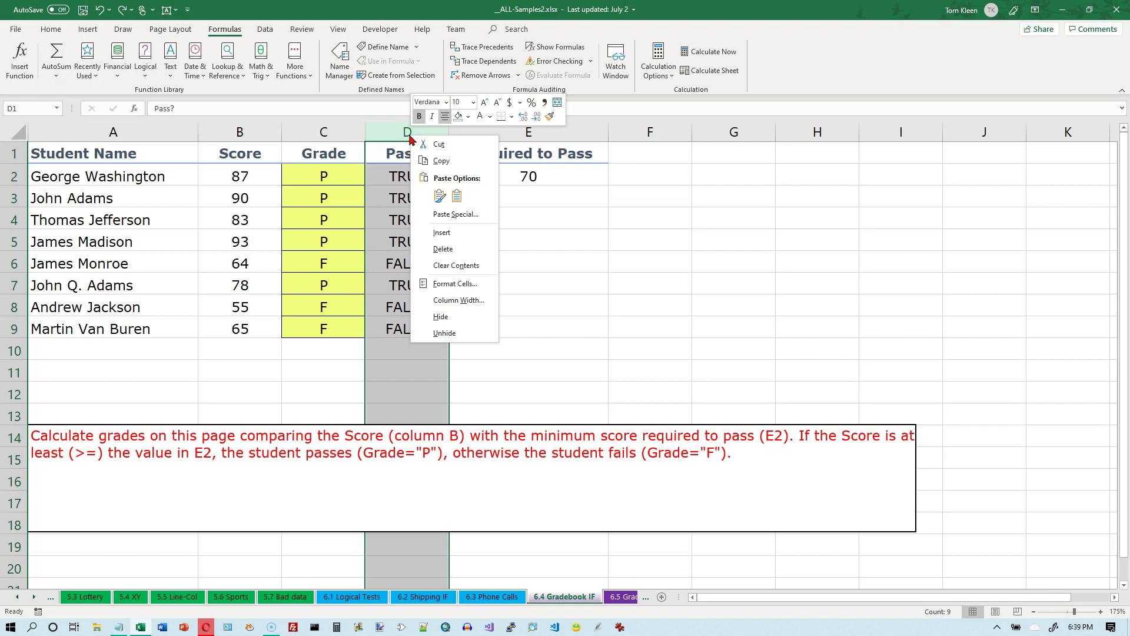
left_click(441, 317)
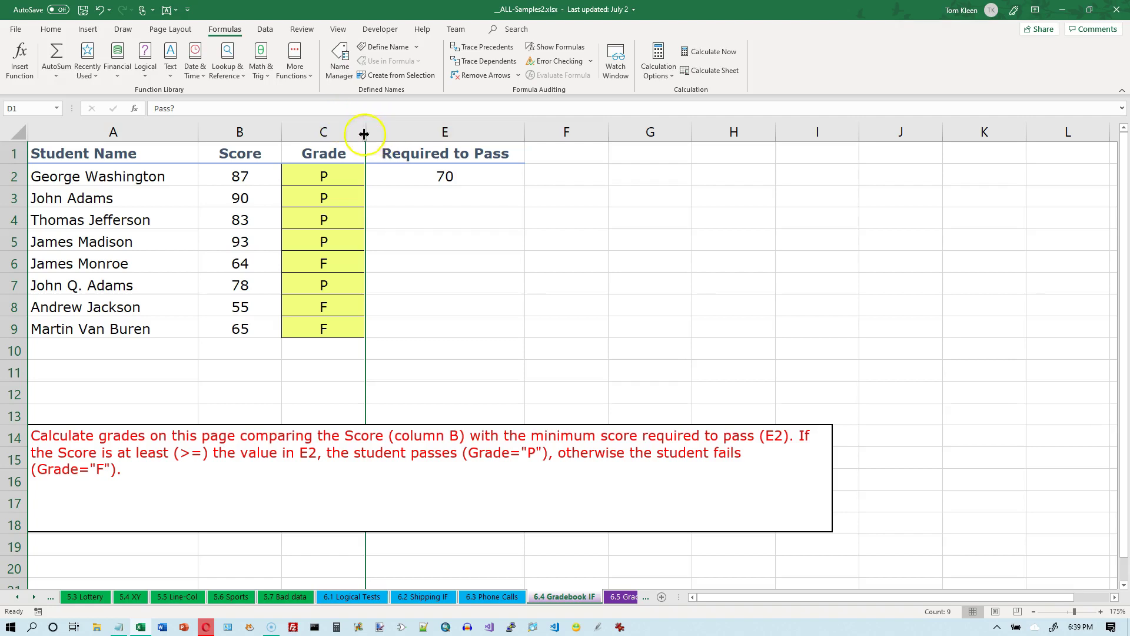
Step: Unhide the helper column between columns C and E
left_click_drag(352, 132, 388, 132)
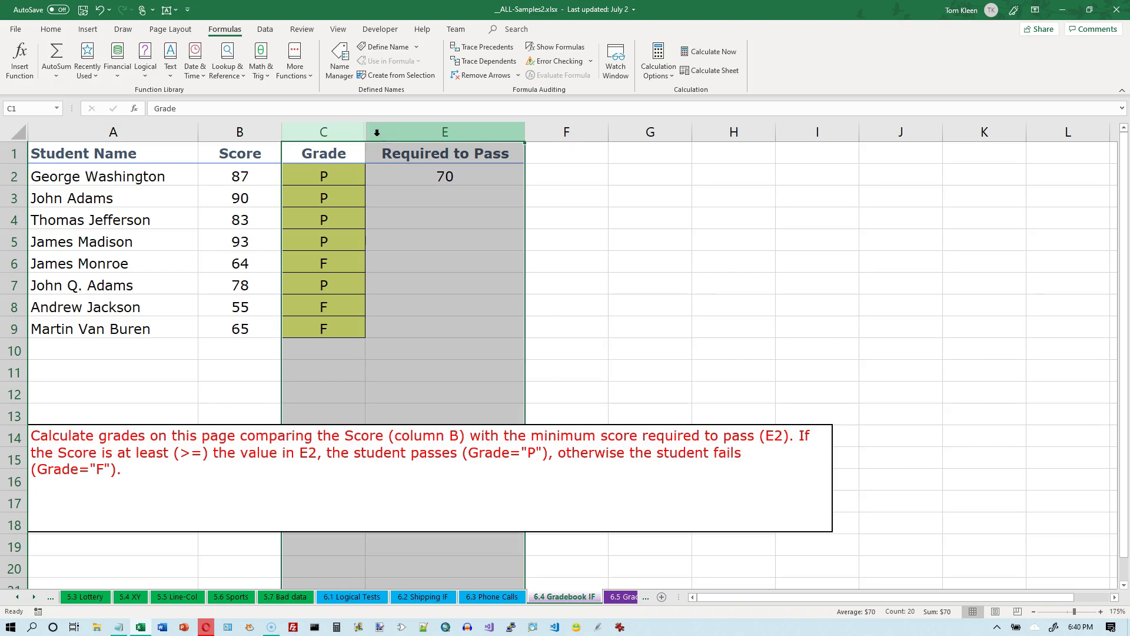
right_click(377, 137)
left_click(412, 333)
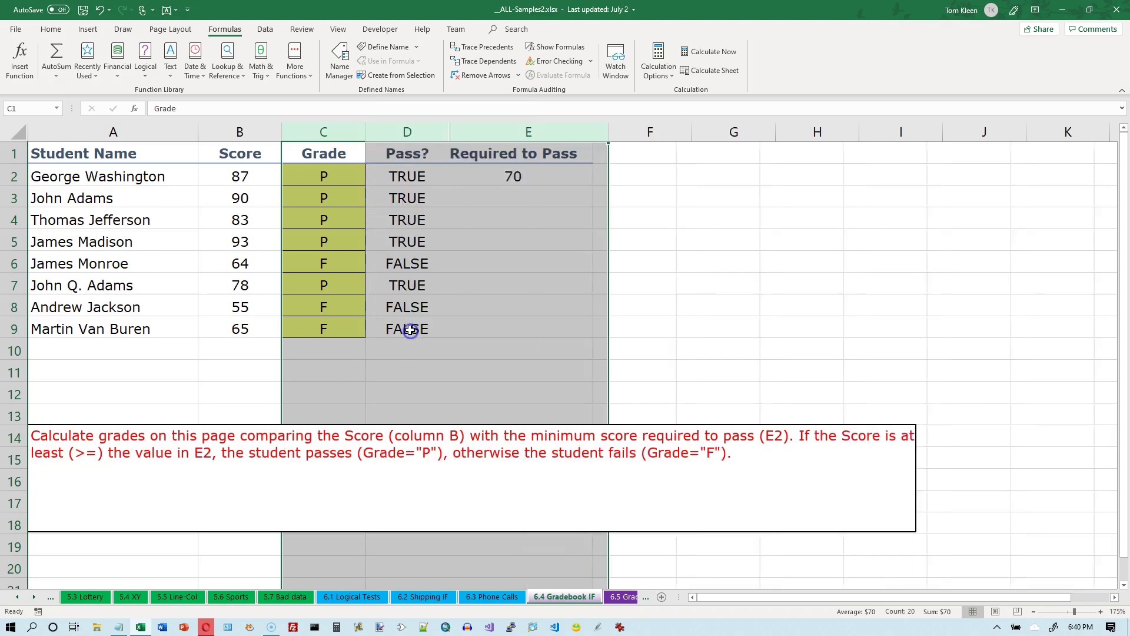
Step: Move the Pass? helper column from column D to column J and check its formula in row 2
left_click(409, 132)
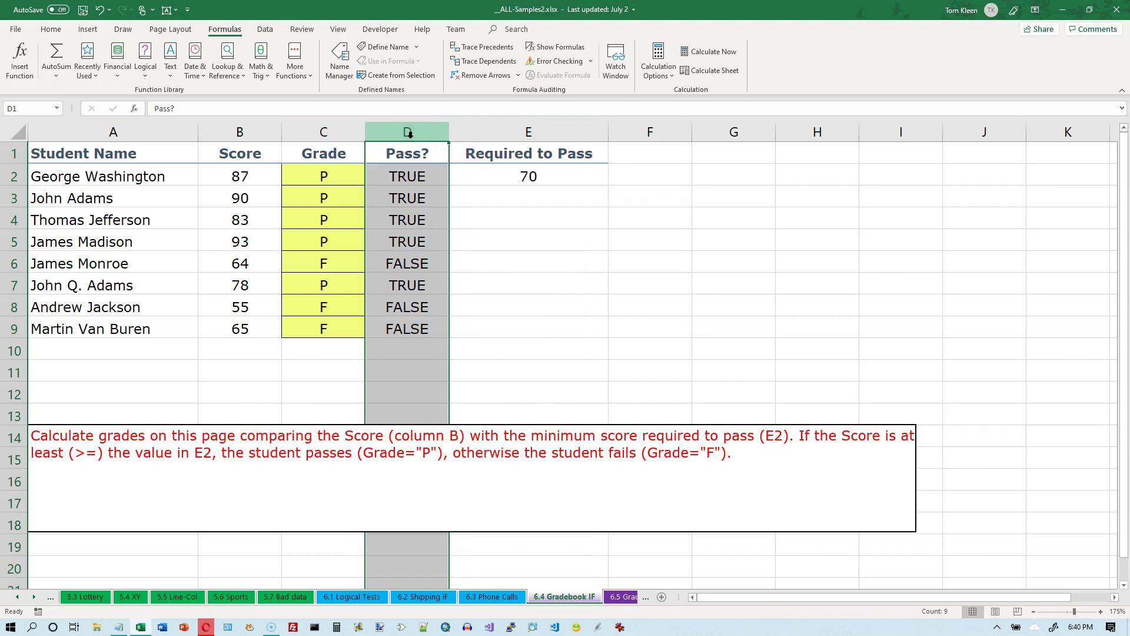
key("ctrl+c")
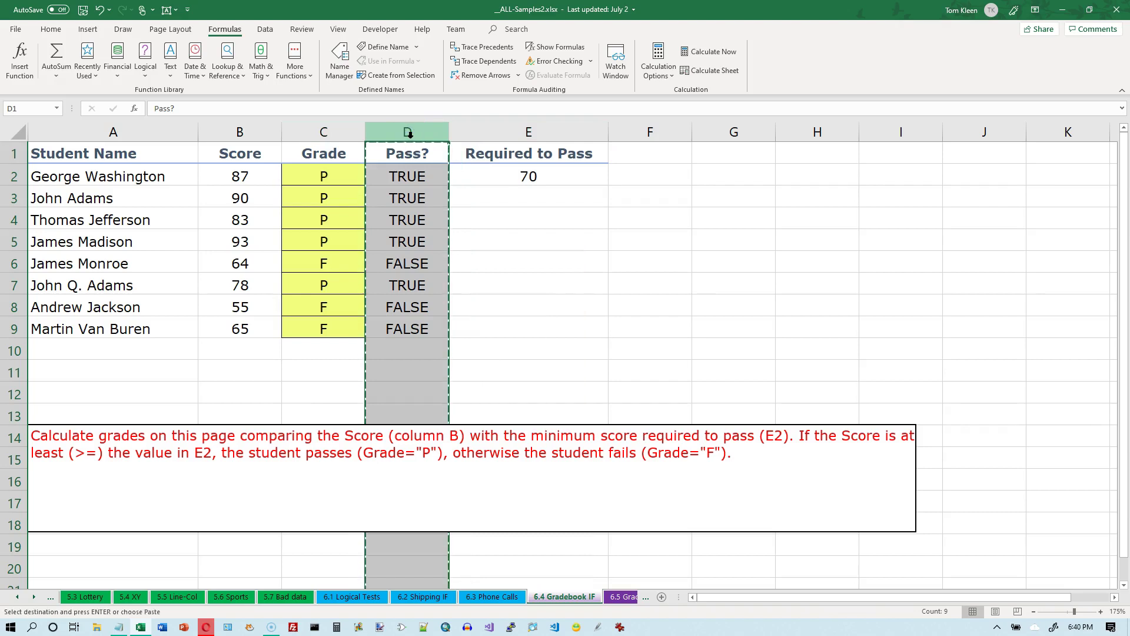
left_click(988, 133)
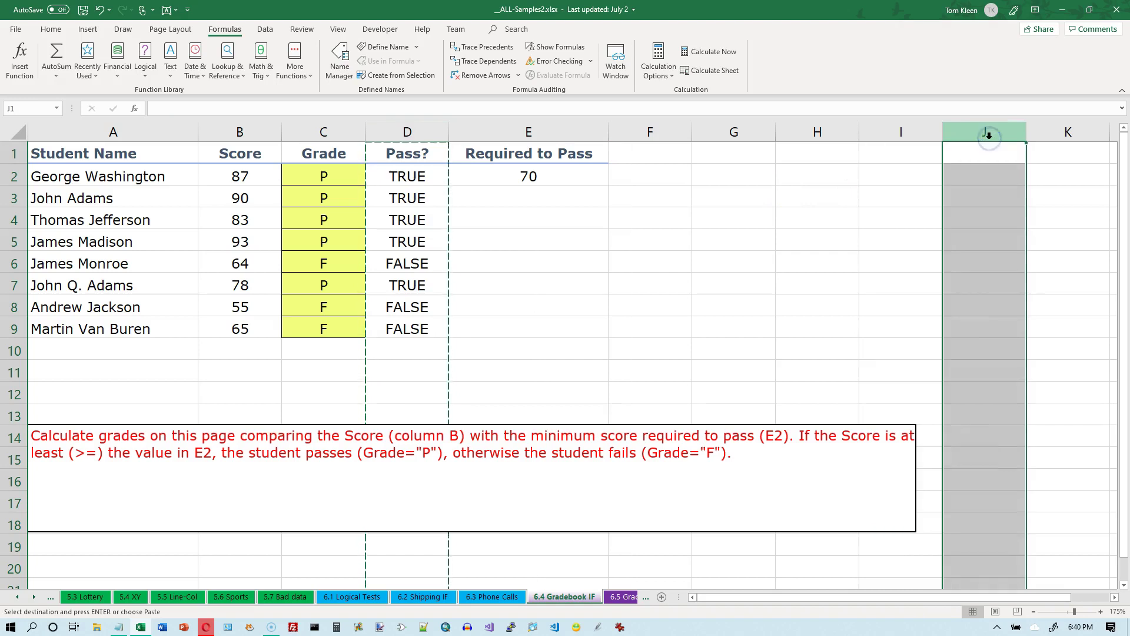
key("ctrl+v")
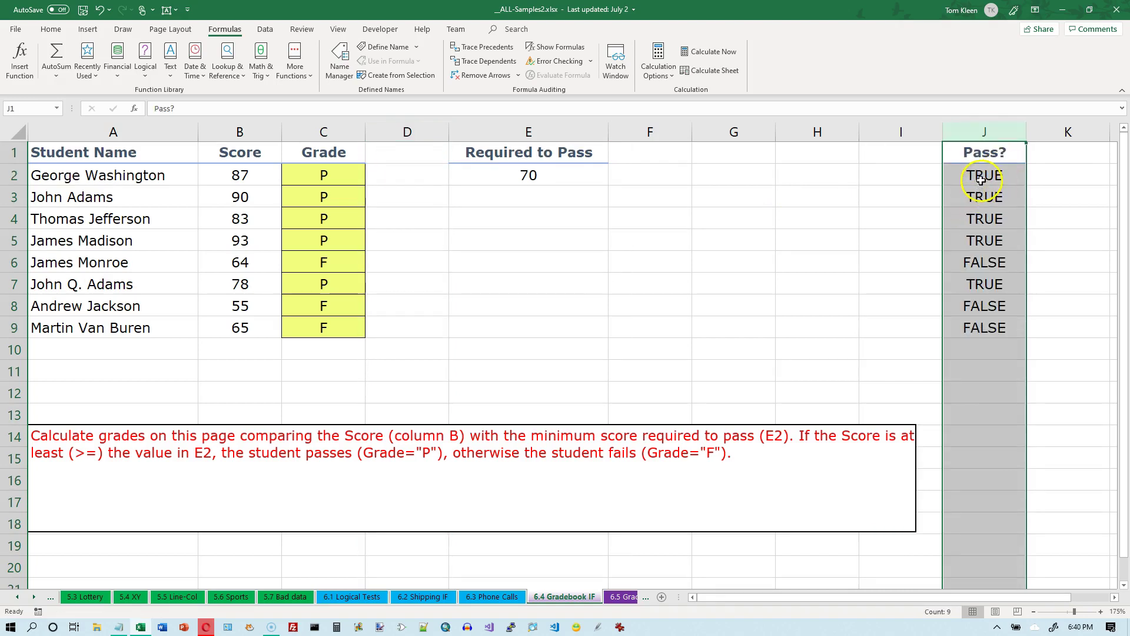
left_click(982, 179)
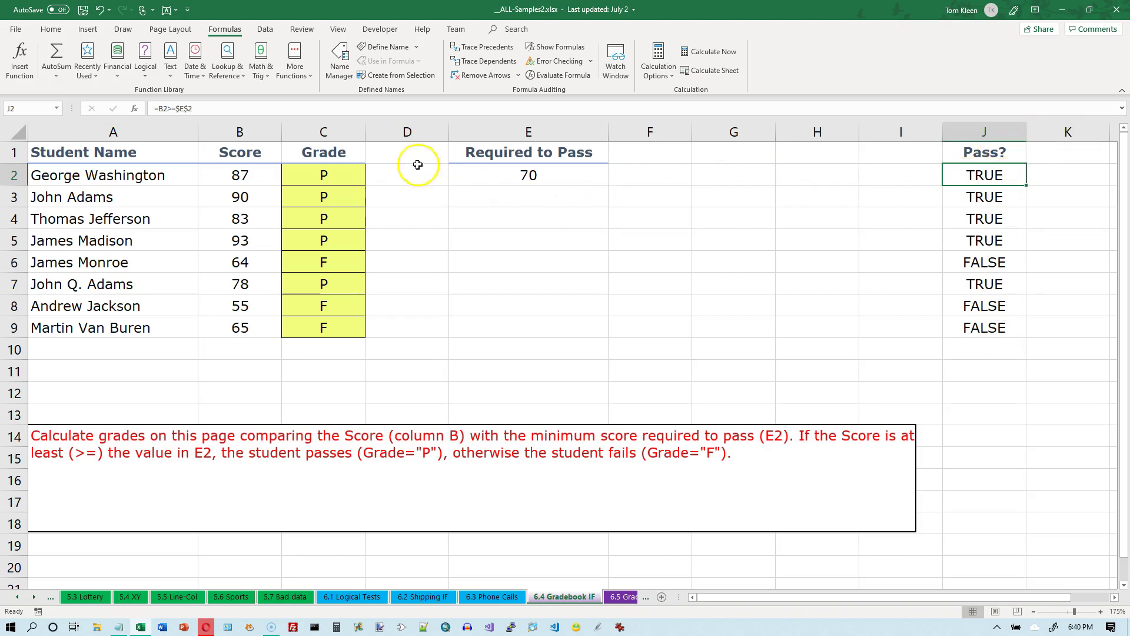
Step: Delete the empty column D between Grade and Required to Pass
left_click(414, 135)
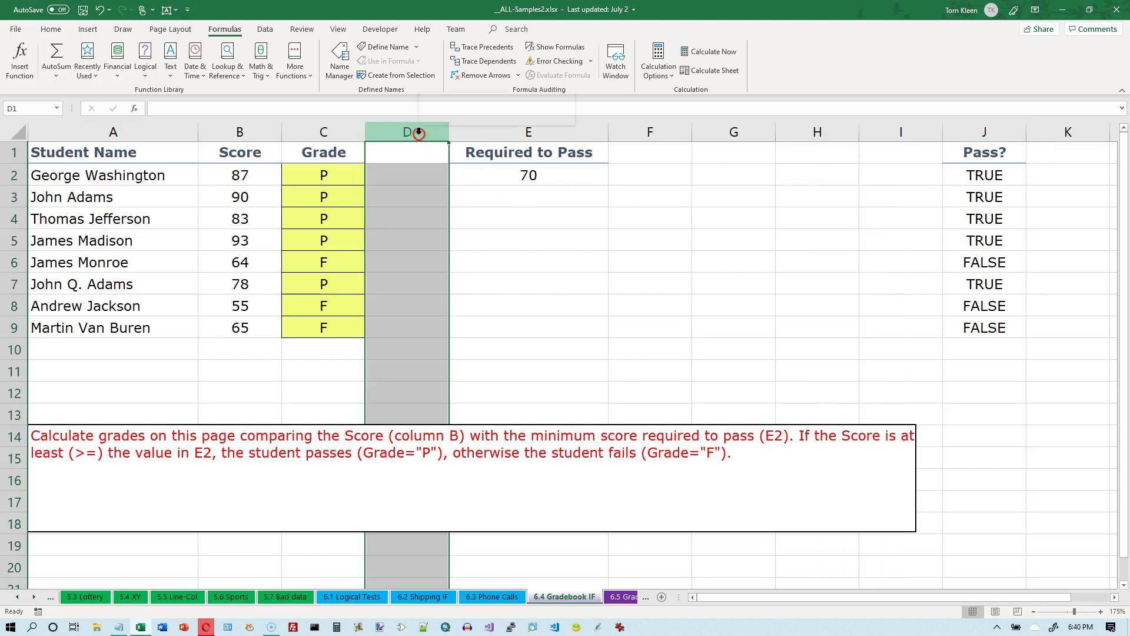
right_click(413, 133)
left_click(457, 247)
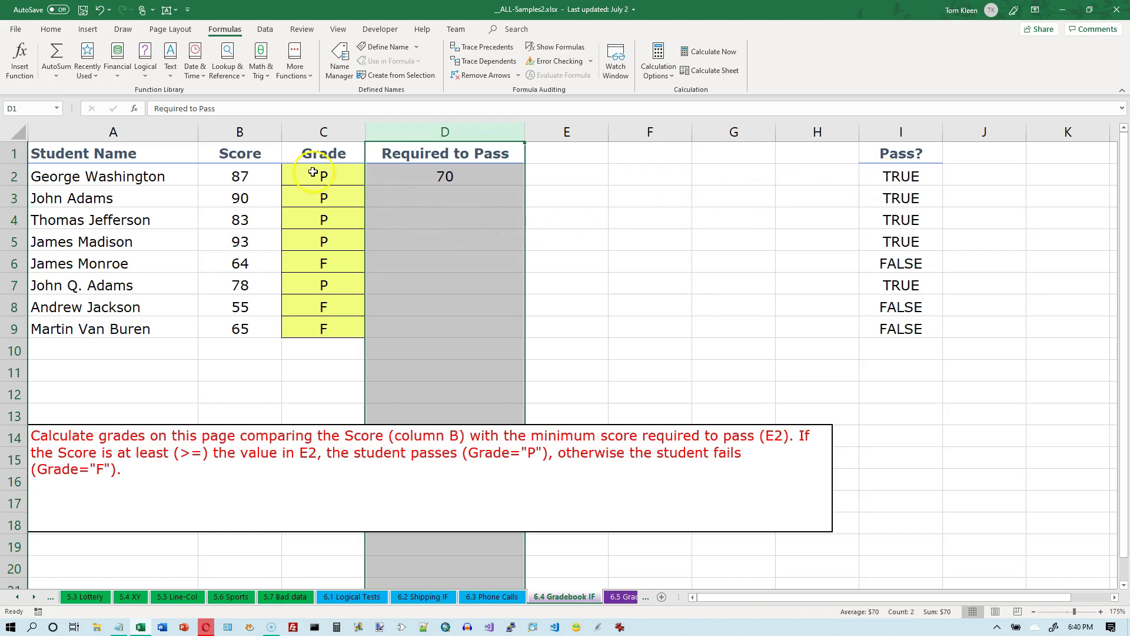
left_click(410, 177)
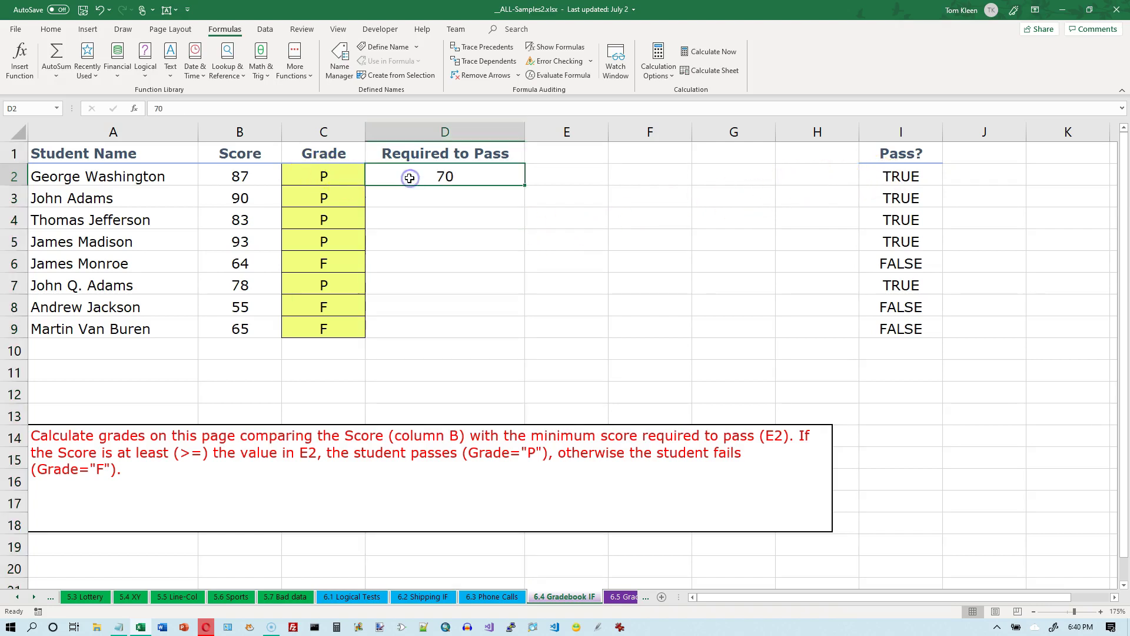
Step: Undo the column deletion and the move of the Pass? column, and cancel the pending cut
left_click(100, 10)
left_click(100, 10)
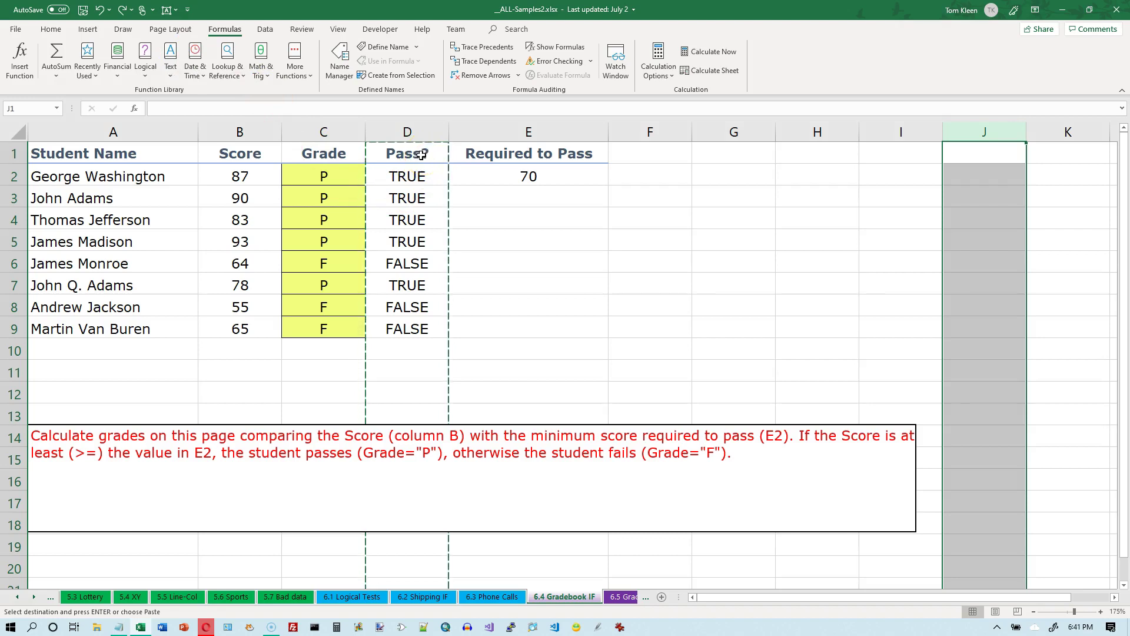
key("Escape")
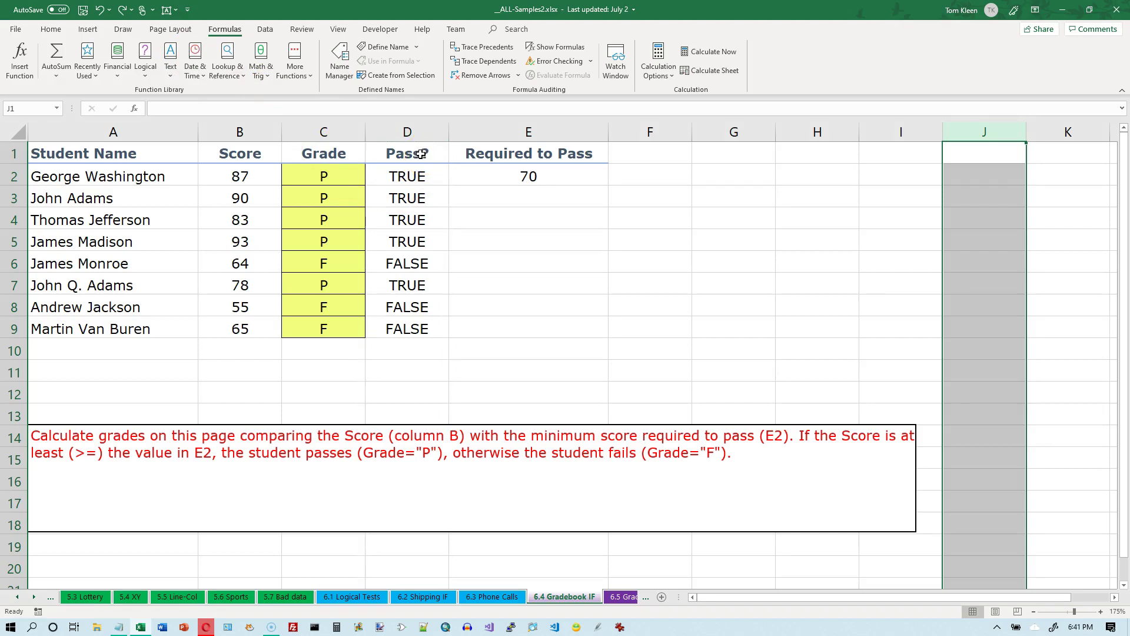
Step: Clear the helper formulas in D2:D9 and the grade formulas in C2:C9
left_click_drag(423, 175, 421, 323)
key("Delete")
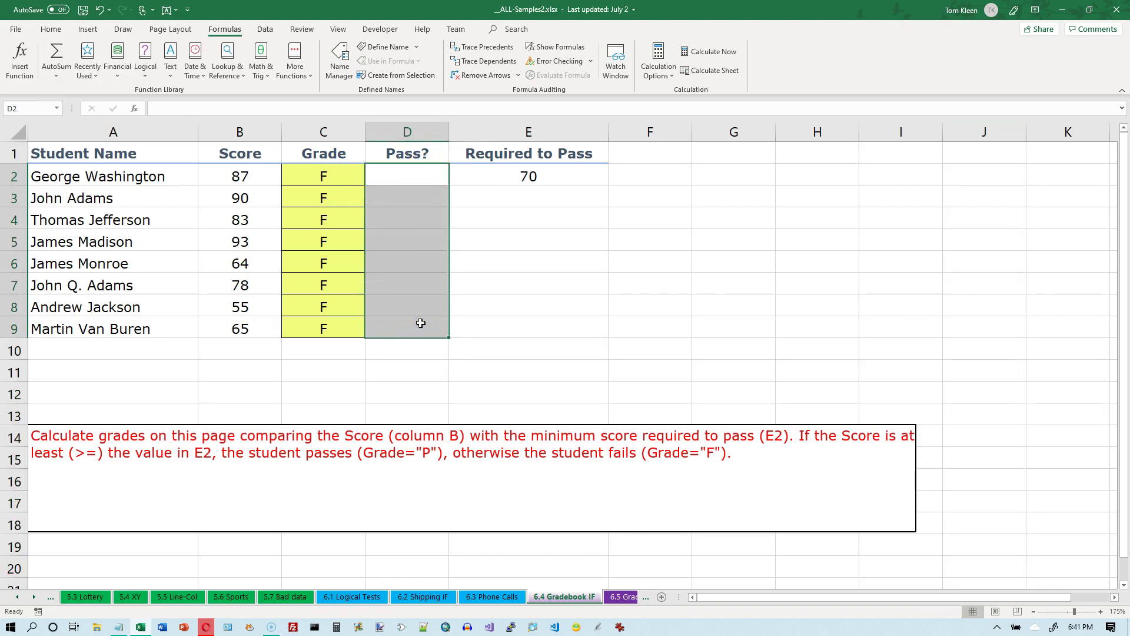
left_click_drag(325, 177, 313, 321)
key("Delete")
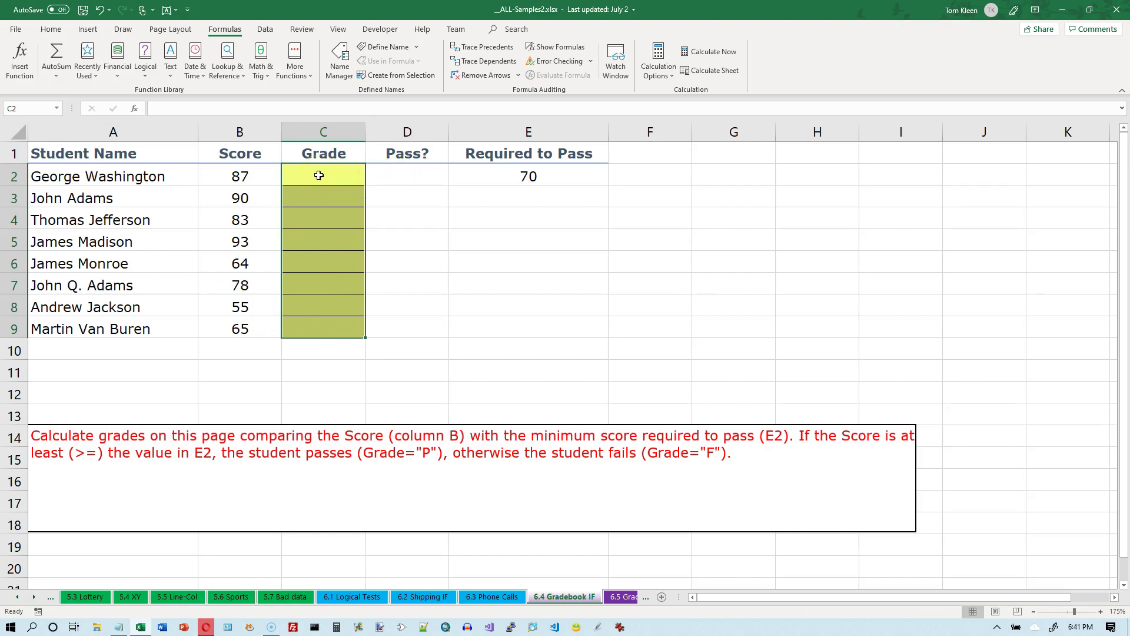
Step: Insert an IF function in C2 with B2>=$E$2 as the logical test, "P" if true and "F" if false
left_click(145, 73)
left_click(159, 124)
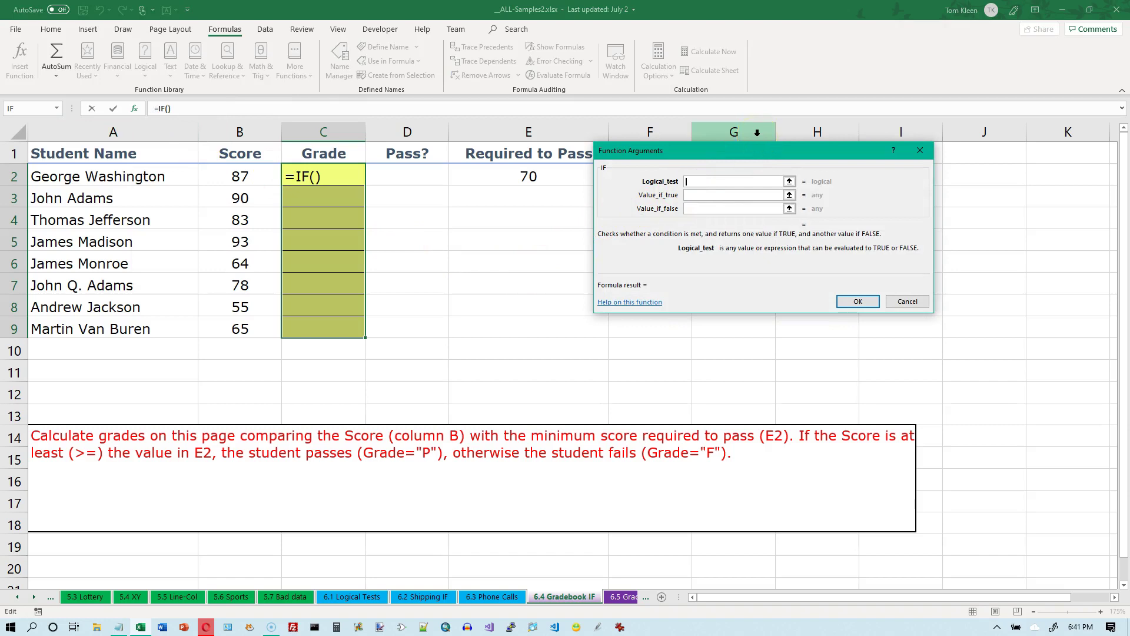
type("b2>=$e$")
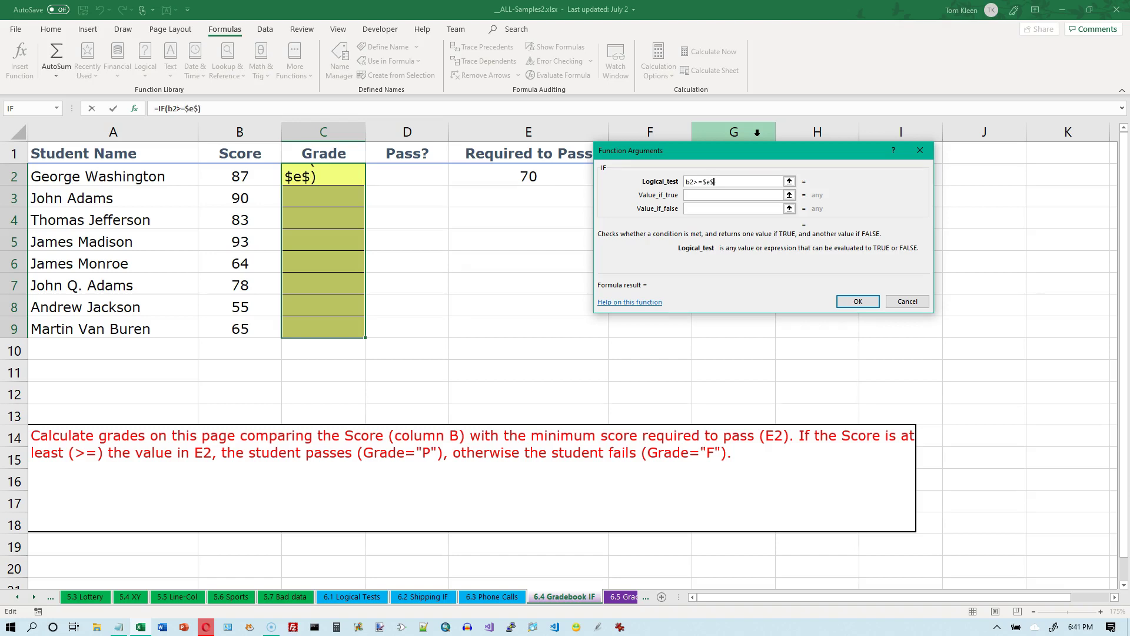
type("2")
key("Tab")
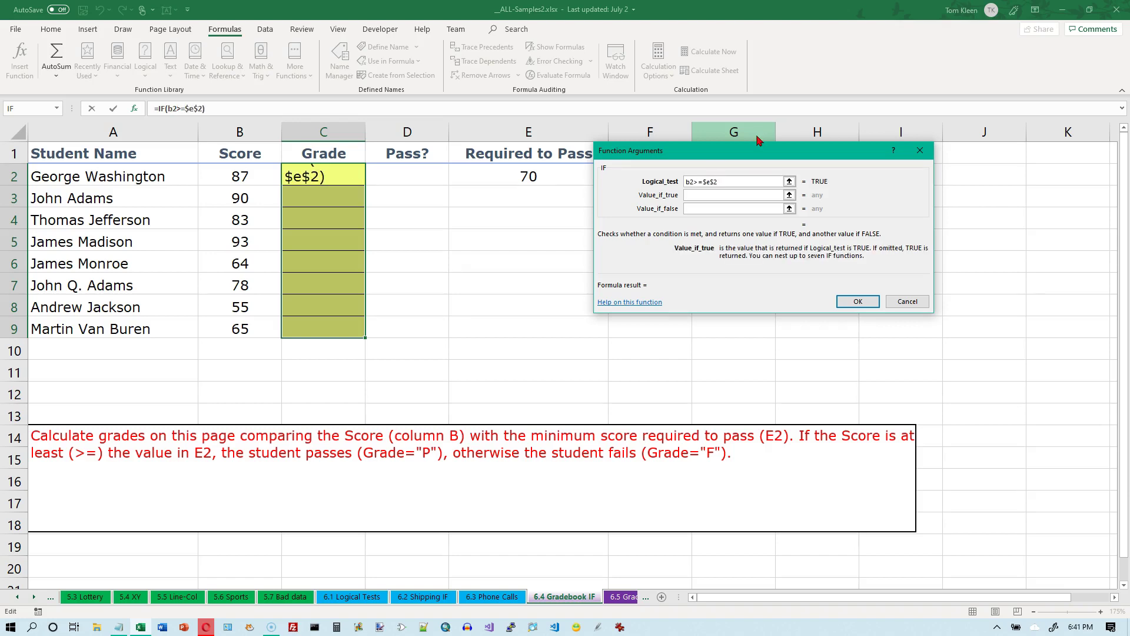
type("P")
key("Tab")
type("F")
key("Tab")
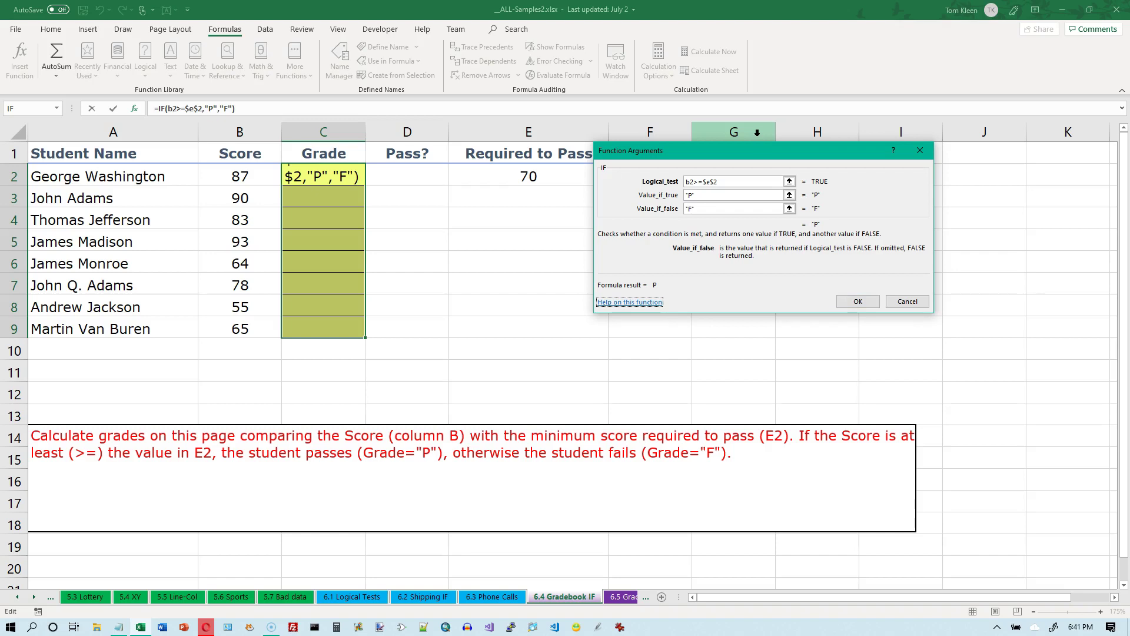
left_click(857, 301)
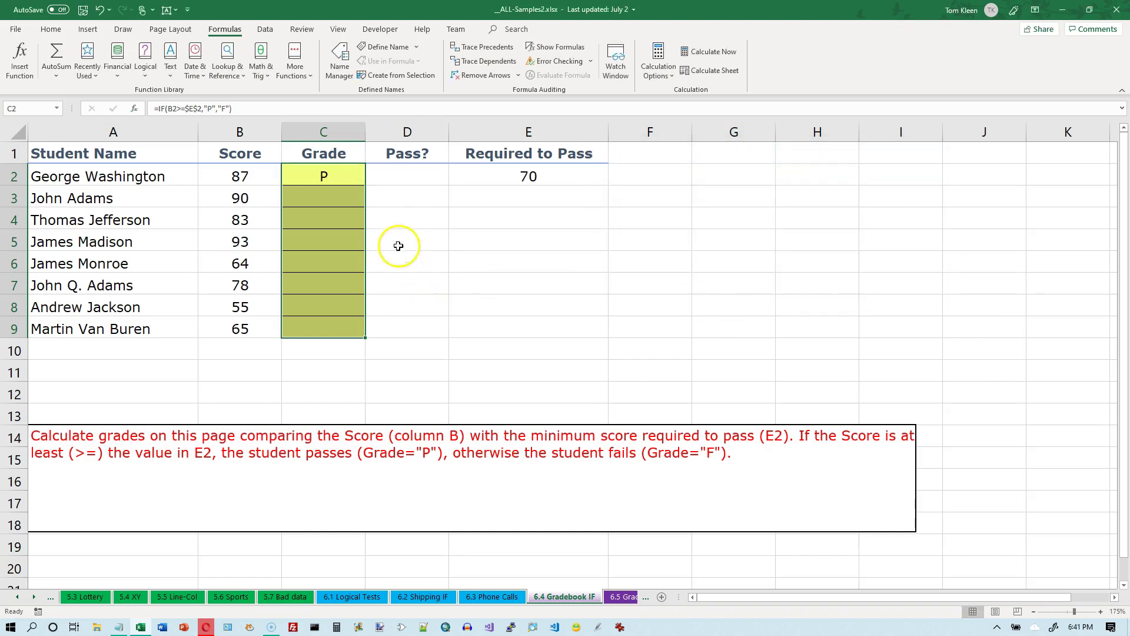
Step: Fill the single-cell IF formula from C2 down through C9
left_click(347, 173)
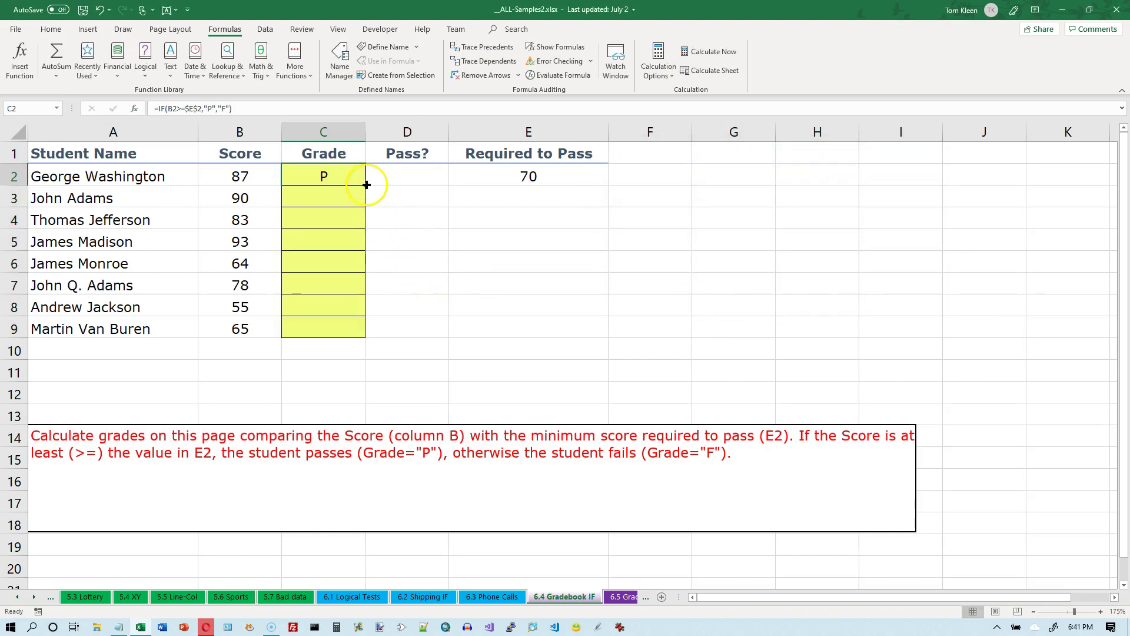
double_click(365, 184)
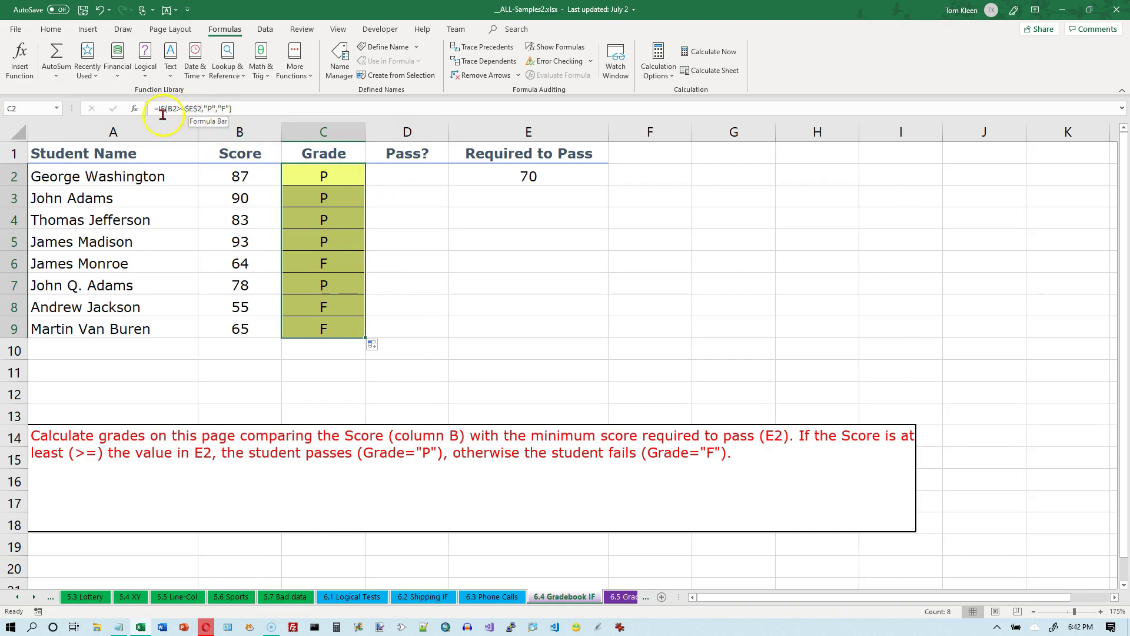
Step: Remove the quotation marks around P in the IF formula in C2
left_click(320, 174)
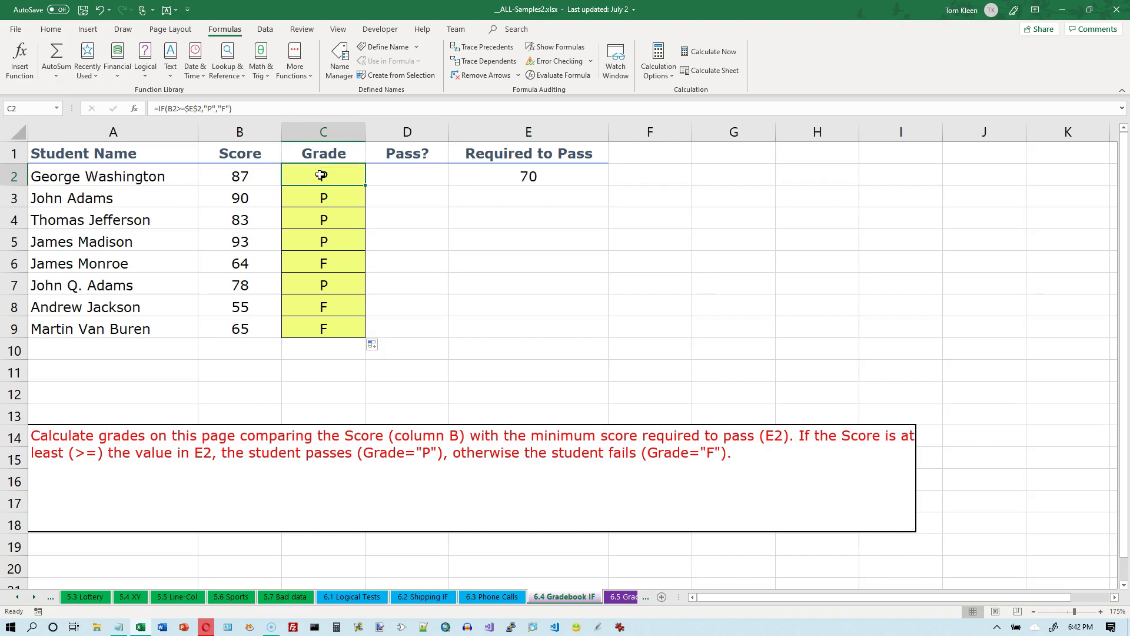
double_click(321, 174)
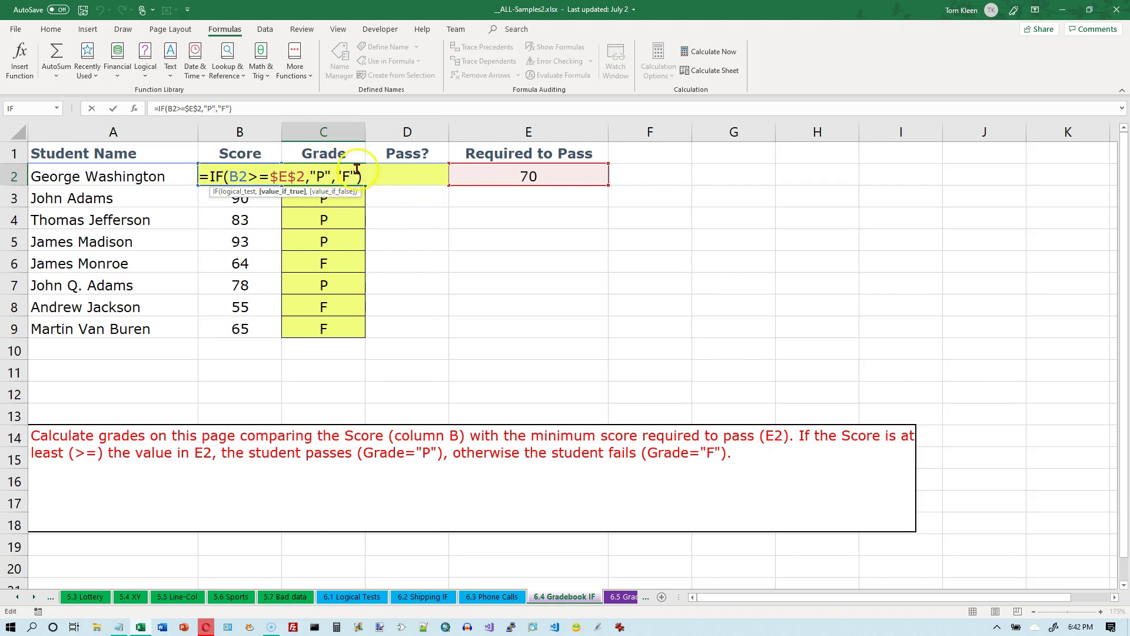
left_click(312, 175)
key("BackSpace")
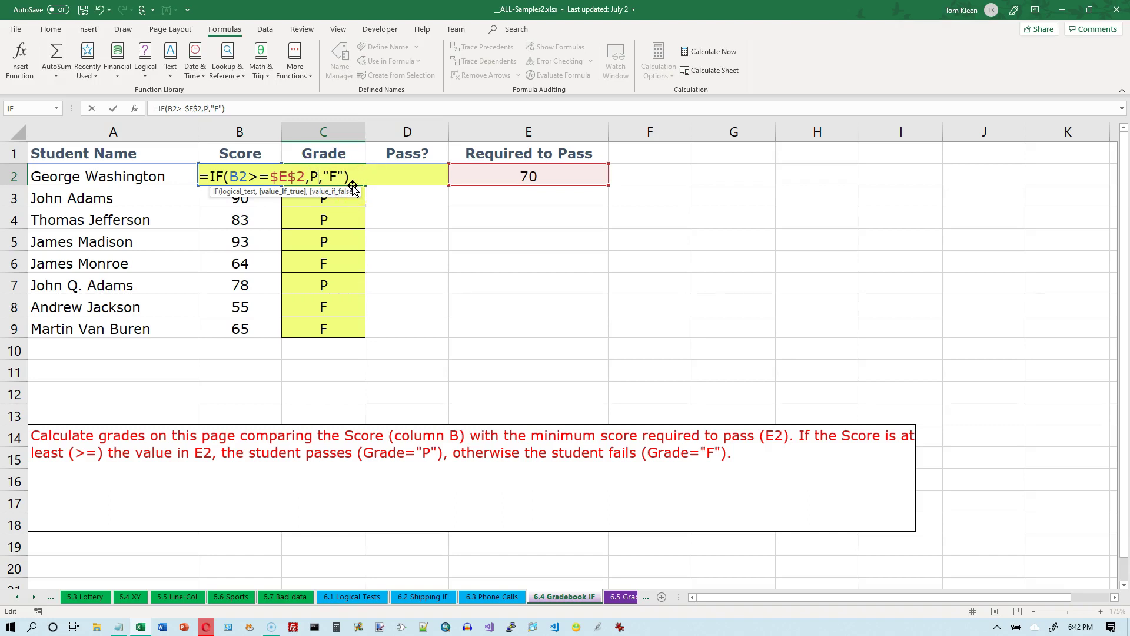
key("Return")
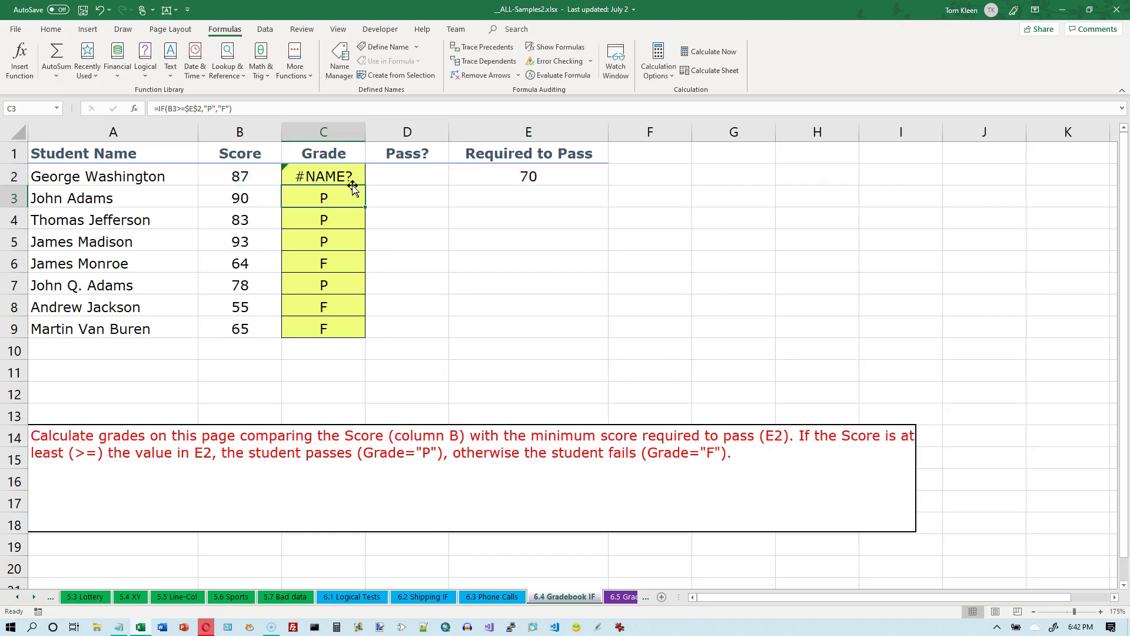
Step: Review the formula in C2 and check the error information offered for that cell
double_click(317, 171)
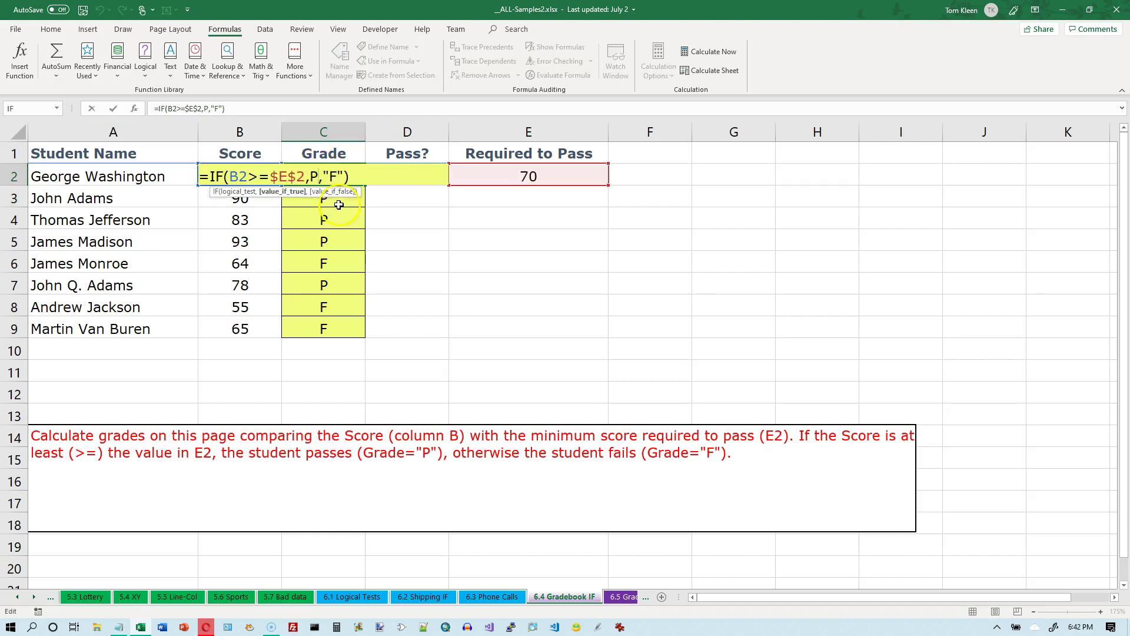
key("ctrl+Return")
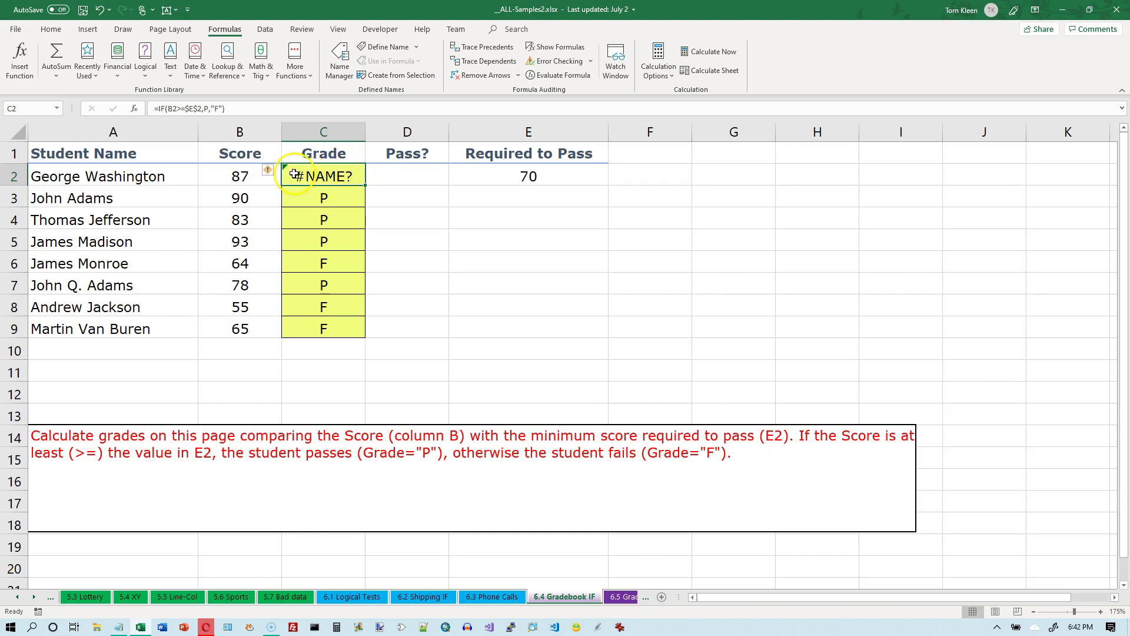
left_click(299, 200)
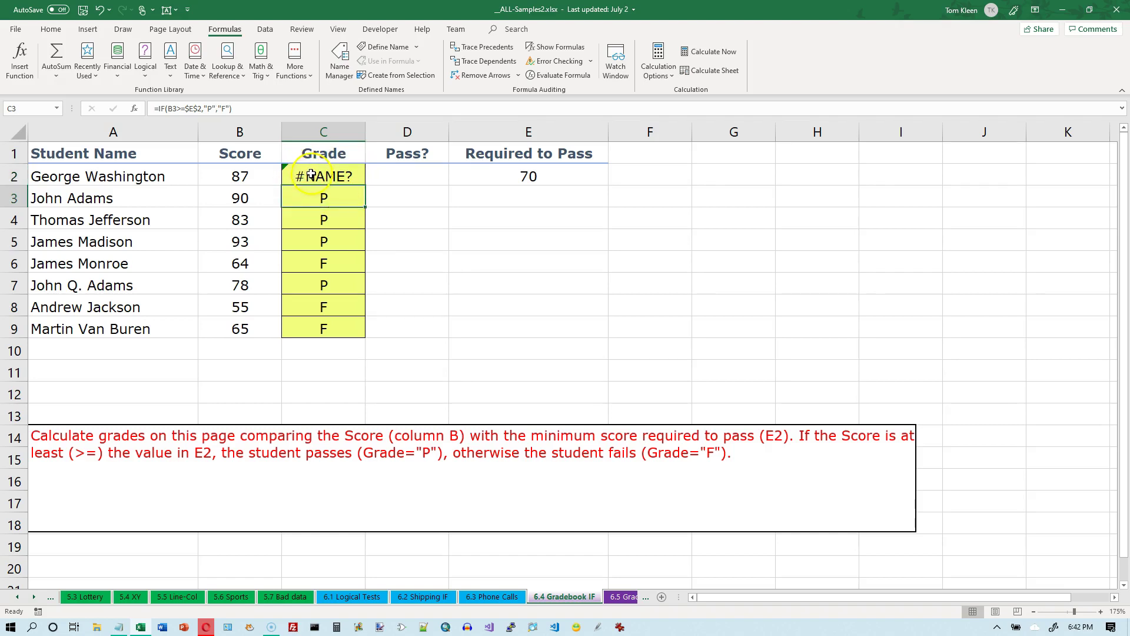
left_click(309, 176)
mouse_move(274, 175)
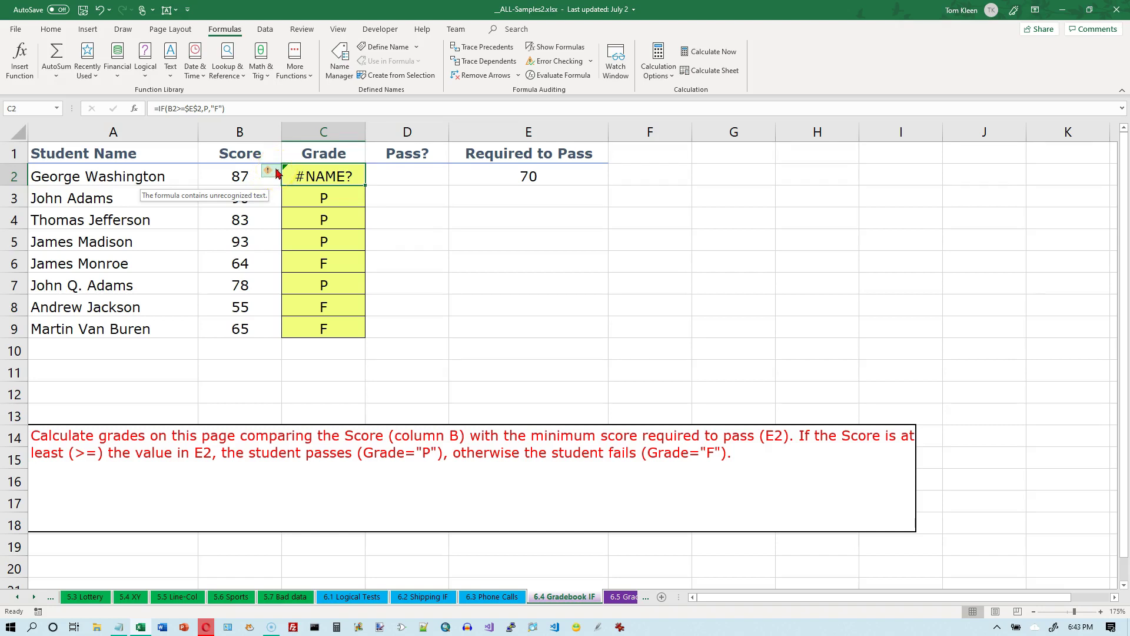
left_click(276, 173)
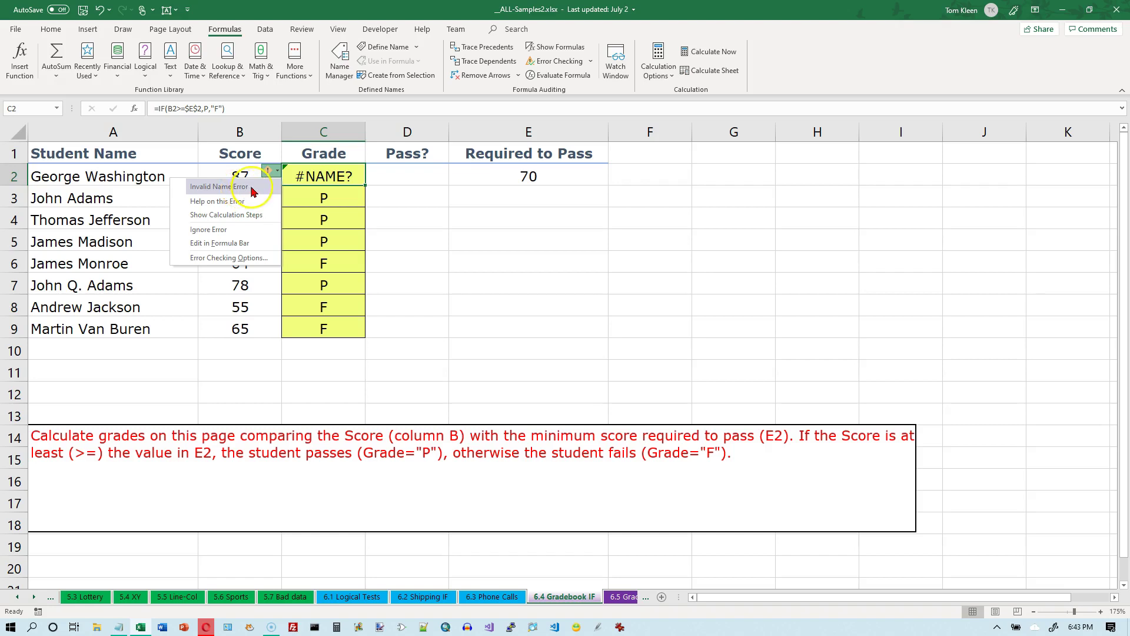
left_click(319, 174)
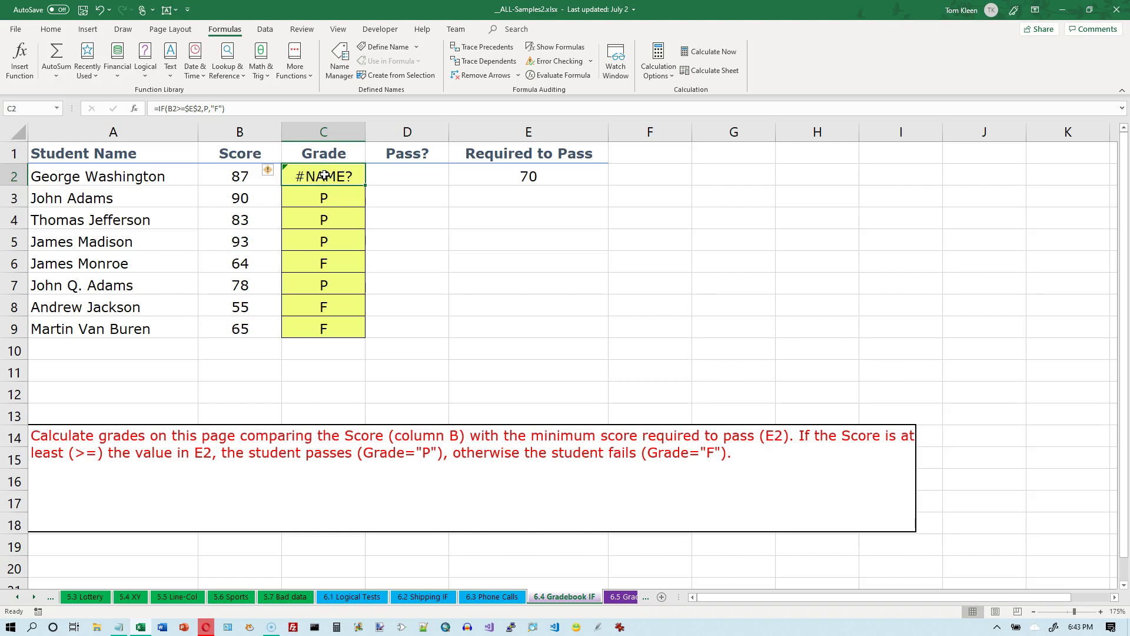
Step: Examine the unquoted P, the IF function name and the cell references in the C2 formula
double_click(324, 175)
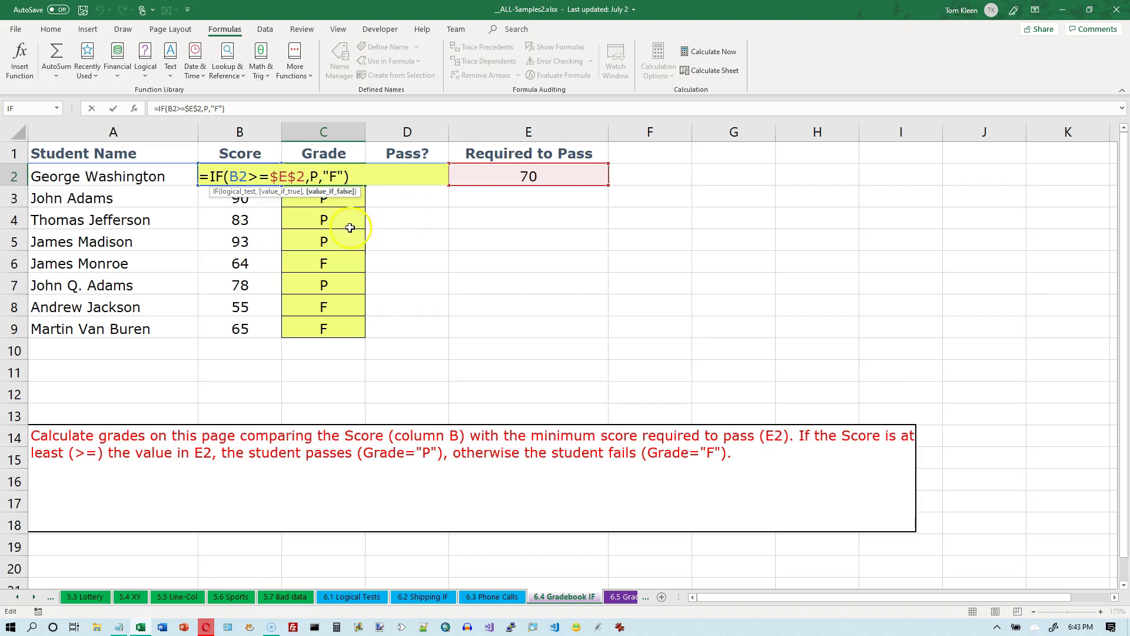
double_click(314, 177)
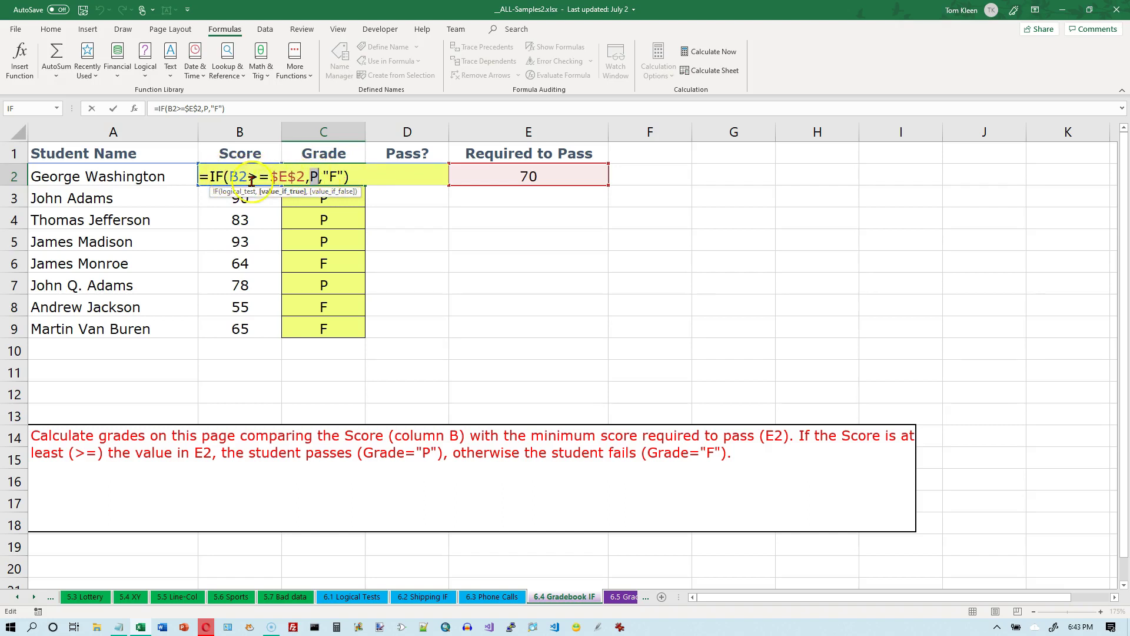
left_click_drag(224, 175, 213, 175)
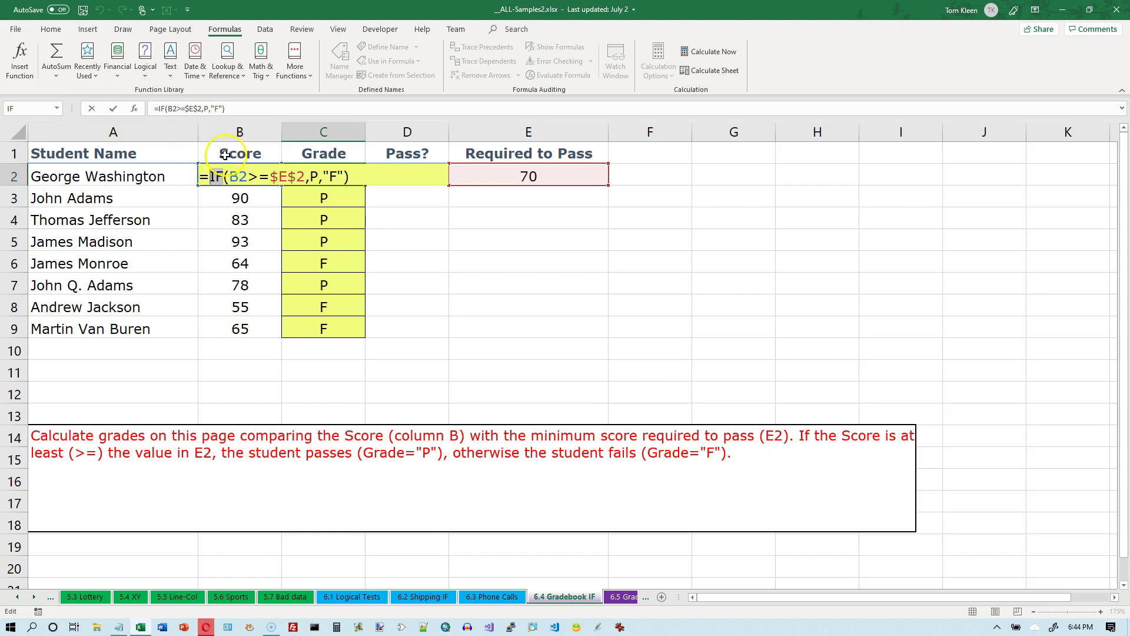
left_click(242, 176)
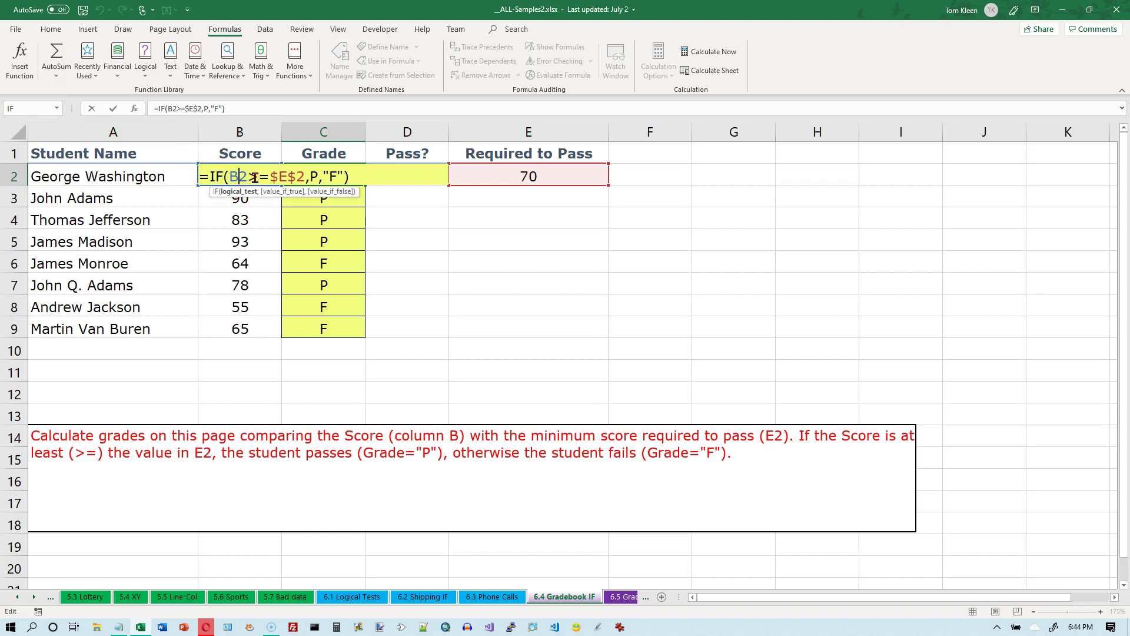
left_click(233, 178)
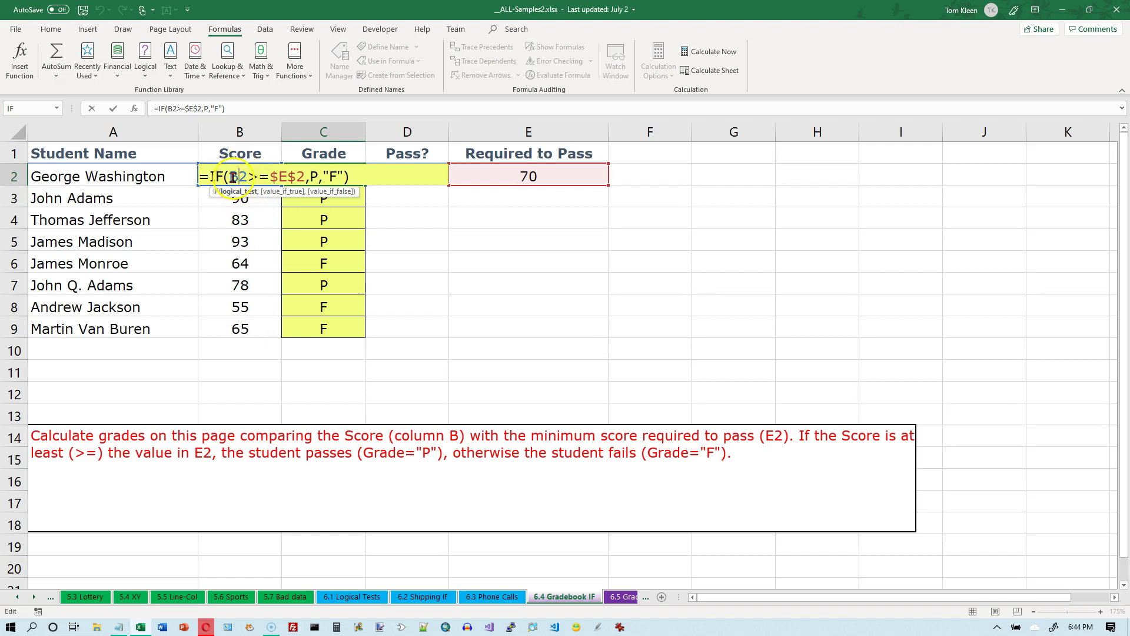
left_click(277, 176)
left_click(231, 177)
left_click(243, 176)
Step: Put quotation marks around P in the C2 formula so it reads =IF(B2>=$E$2,"P","F")
left_click(311, 177)
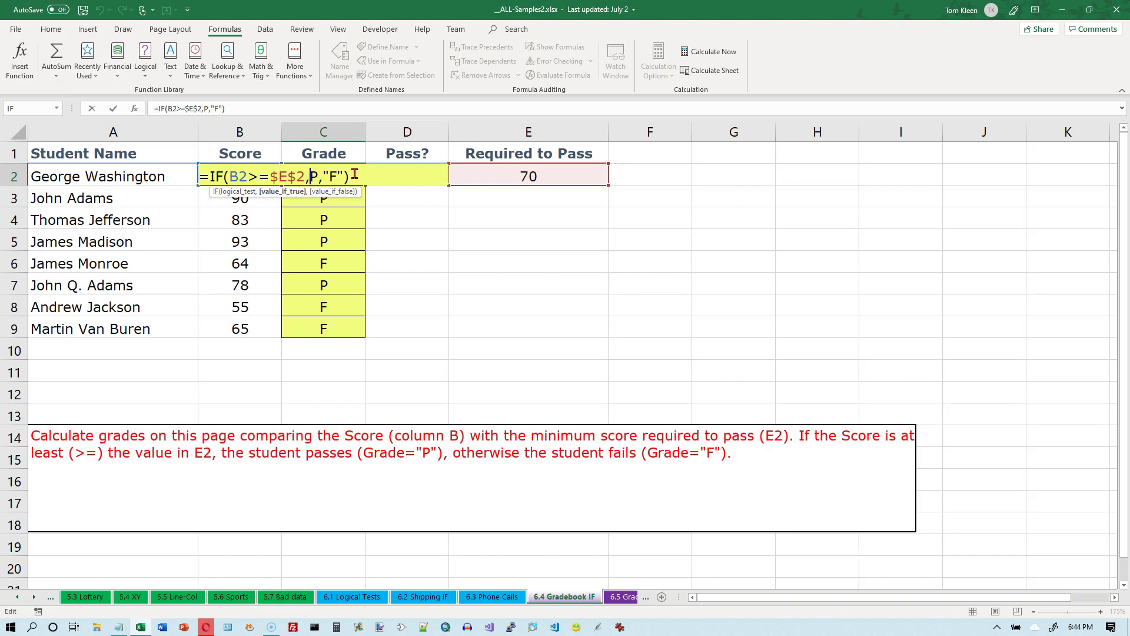
type("\"")
key("Right")
type("\"P\"")
key("Return")
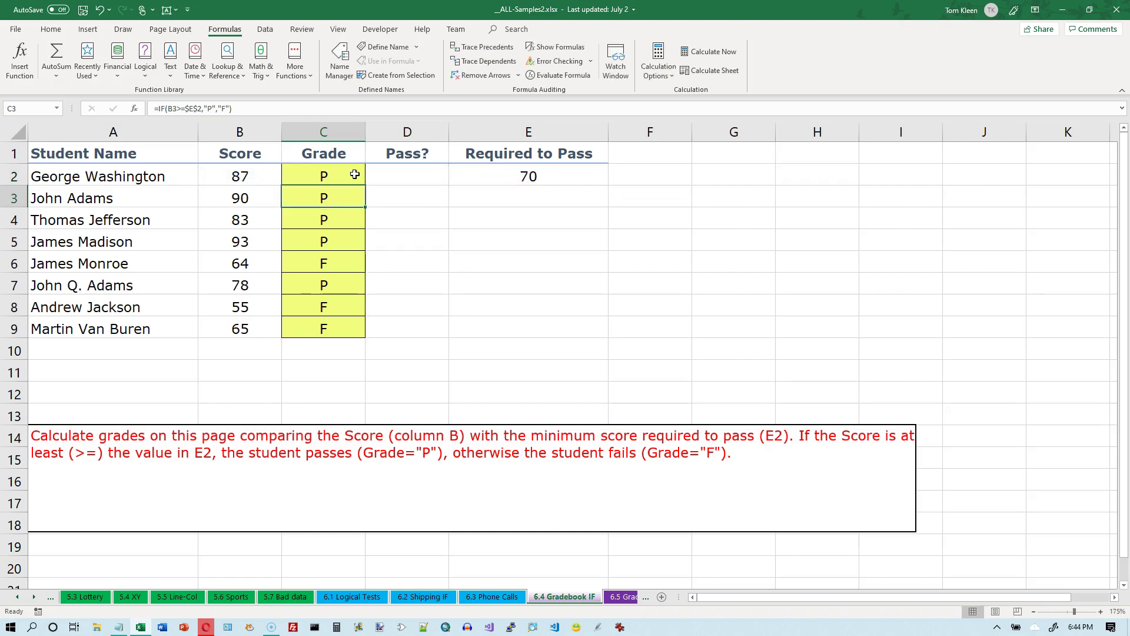
Step: Remove the quotation marks around F in the IF formula in C2
left_click(355, 175)
double_click(353, 176)
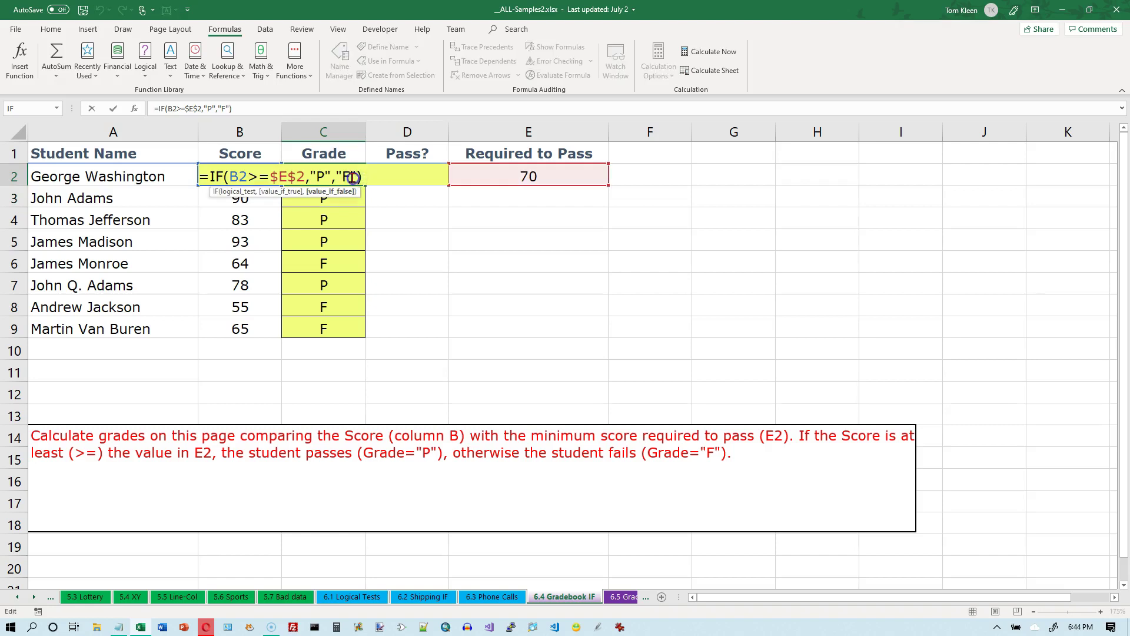
key("Delete")
key("Left")
key("BackSpace")
key("Return")
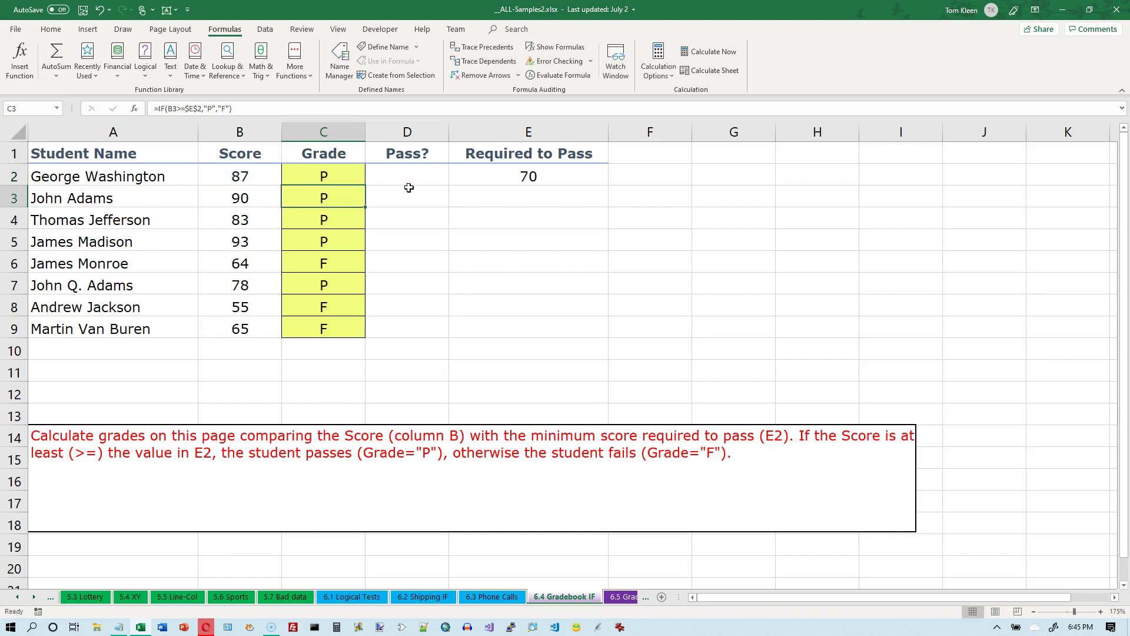
Step: Fill the C2 formula with the unquoted F down through C6 and inspect the formula in C6
left_click(354, 178)
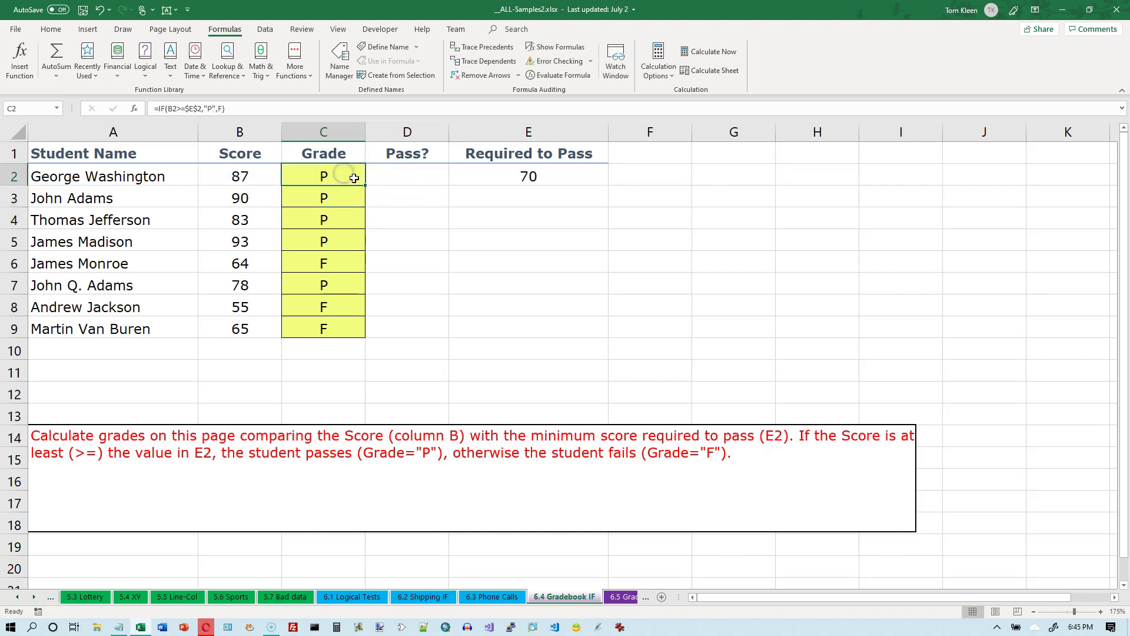
double_click(354, 178)
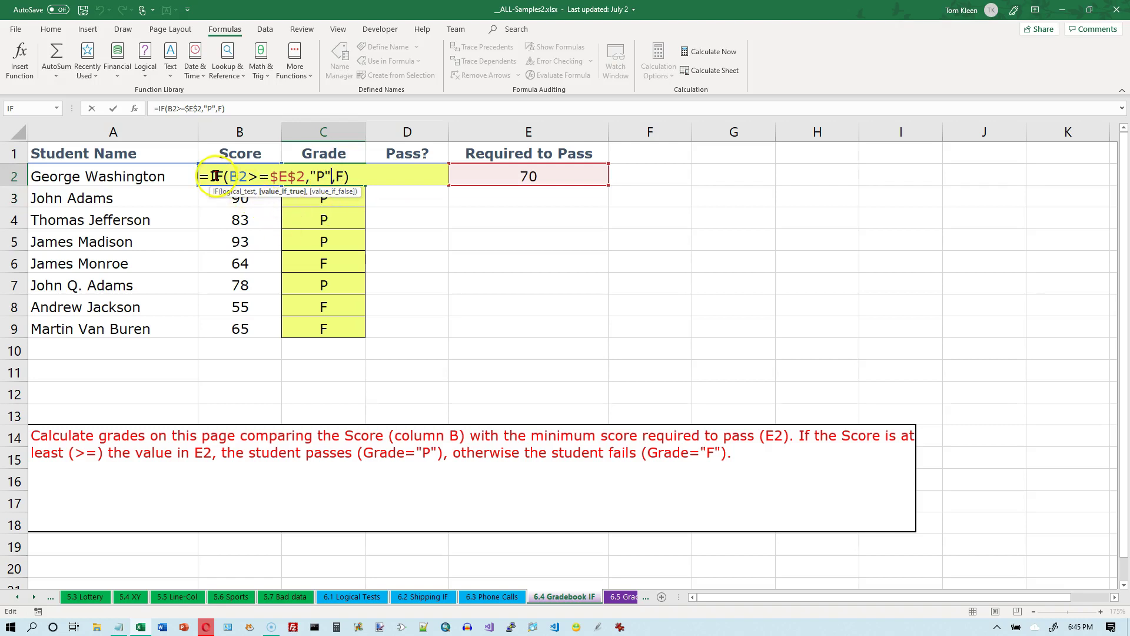
left_click(342, 176)
key("Escape")
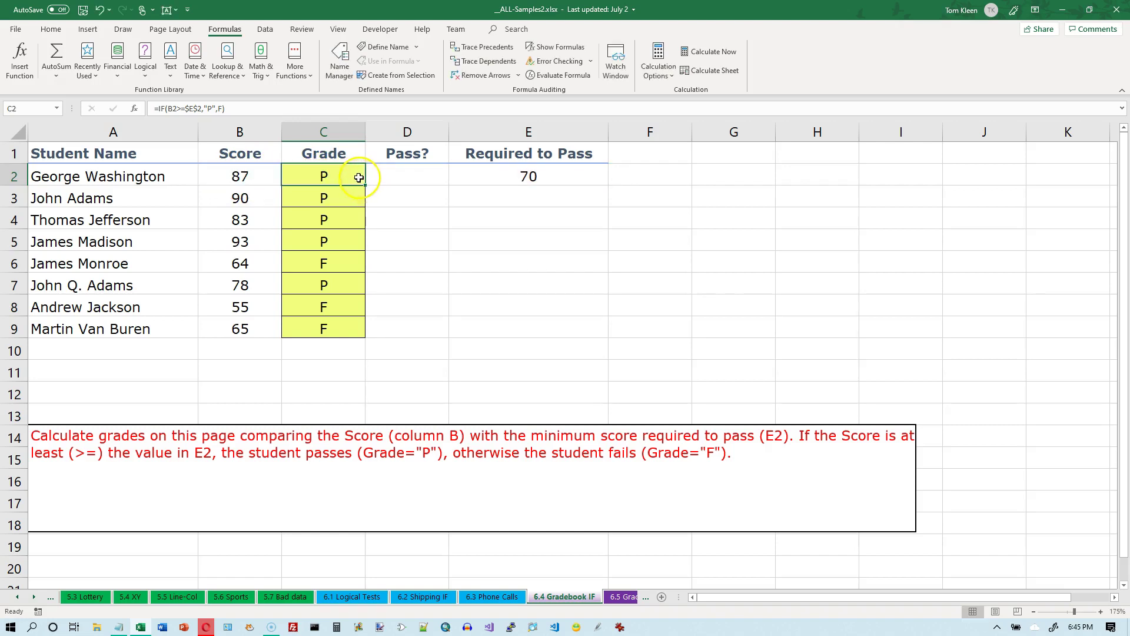
left_click_drag(366, 185, 365, 265)
left_click(352, 263)
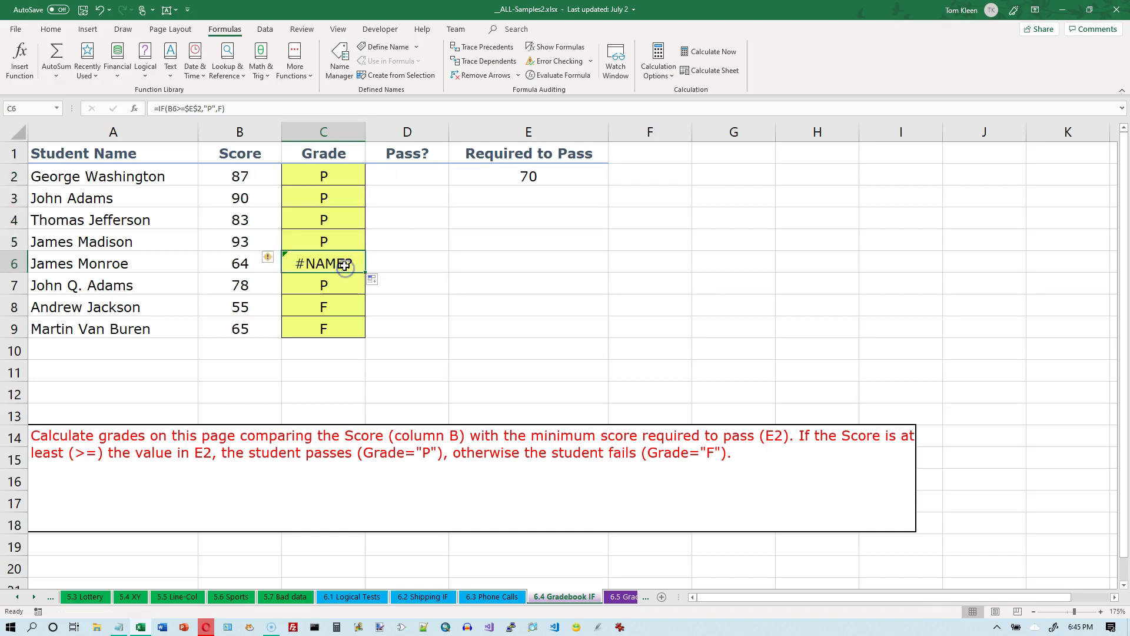
double_click(346, 265)
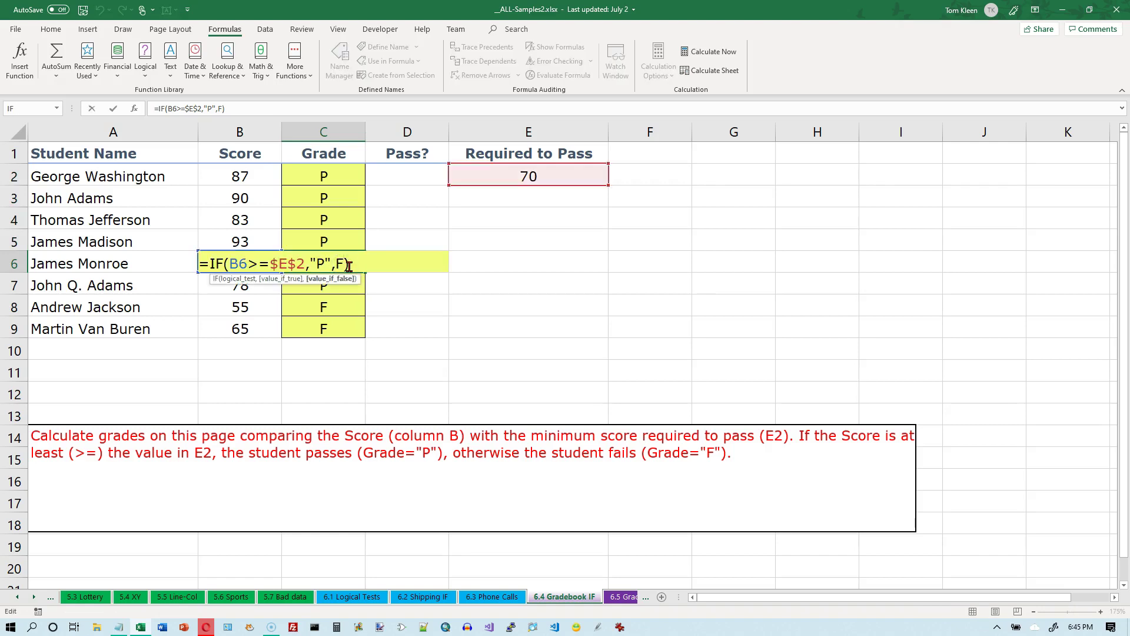
left_click(344, 265)
key("Escape")
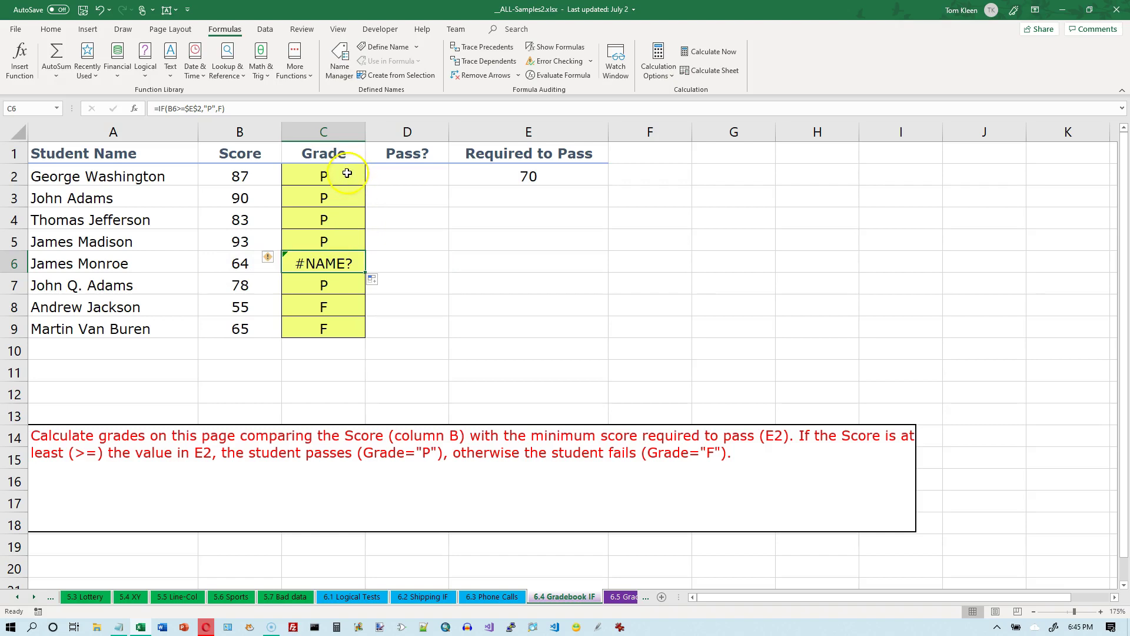
Step: Put quotation marks around F in the C2 formula so it reads =IF(B2>=$E$2,"P","F")
double_click(346, 173)
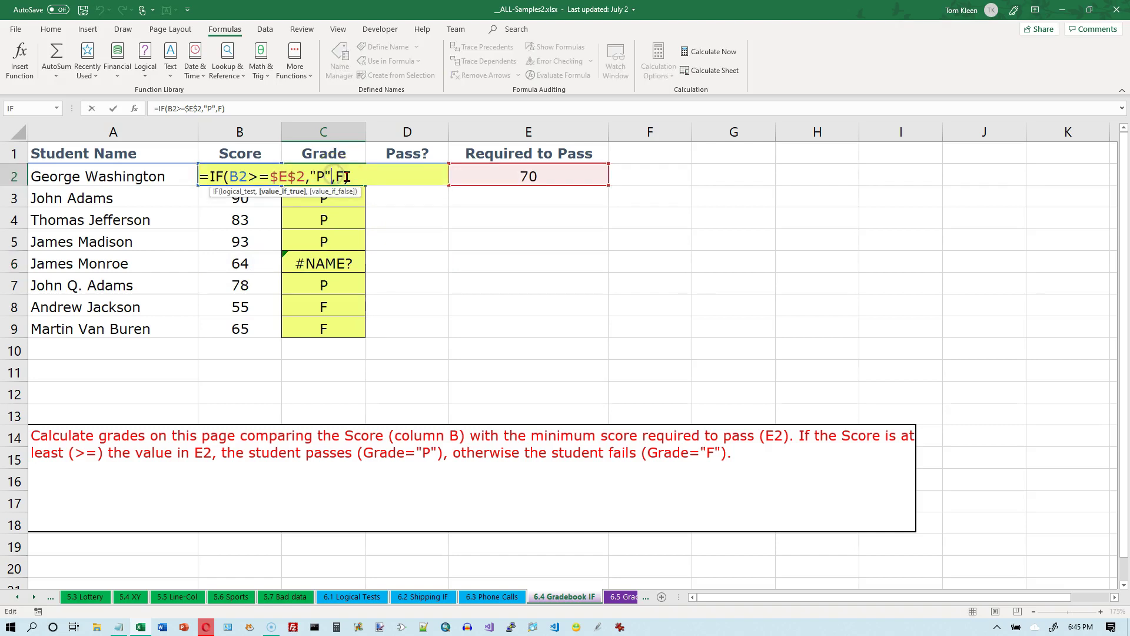
key("Right")
type("\"")
key("Right")
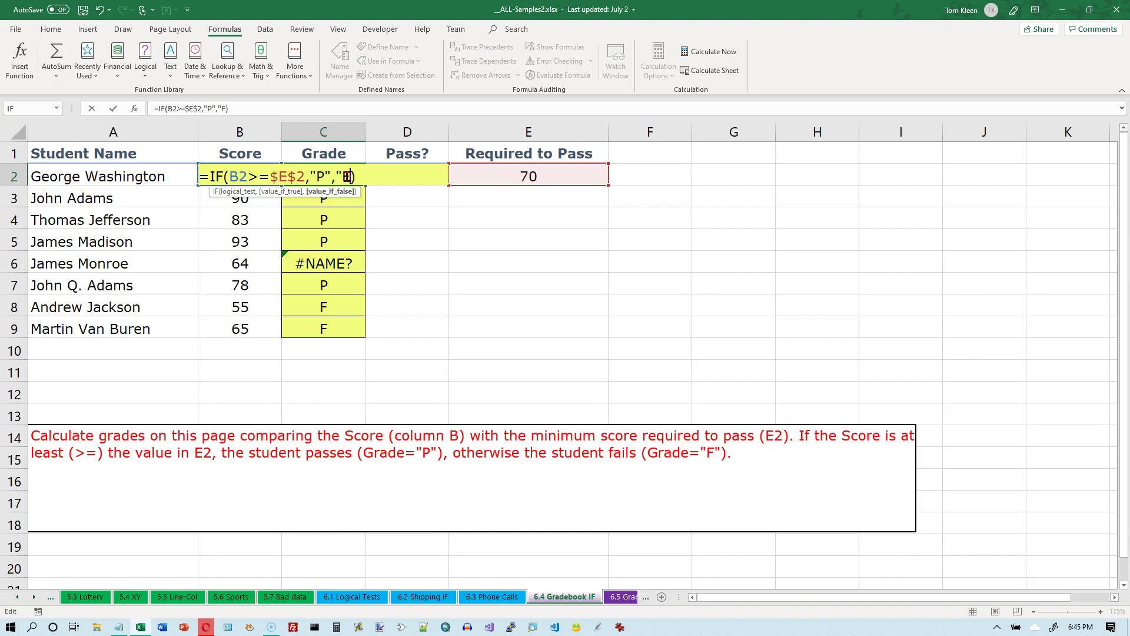
type("\"")
key("Return")
Step: Fill the corrected IF formula from C2 down through C9 and select C2
left_click(348, 176)
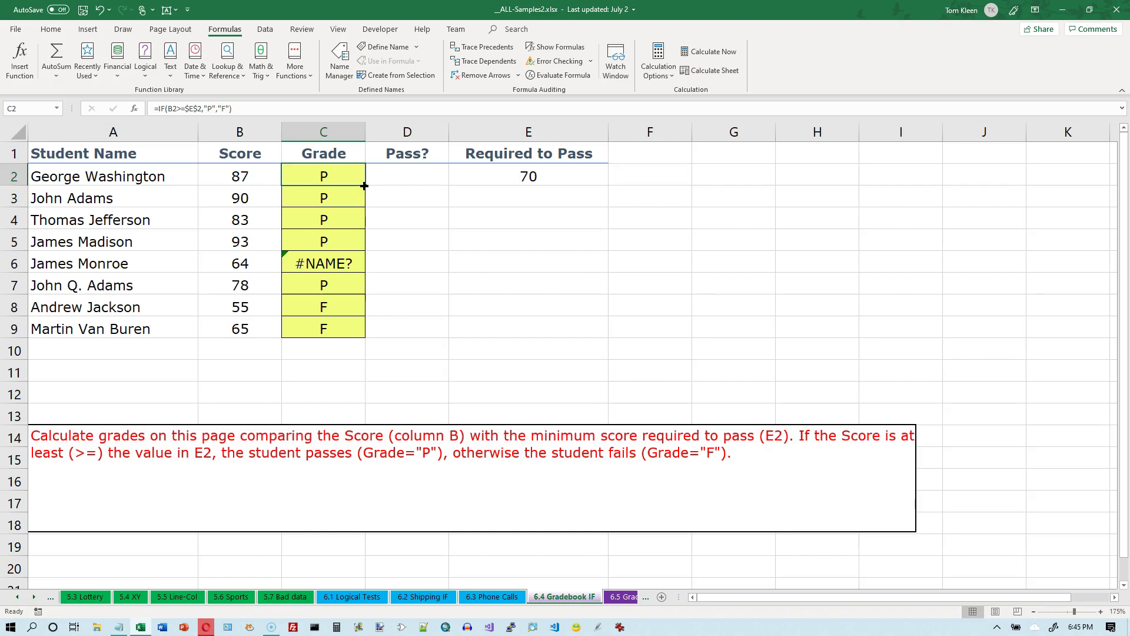
double_click(365, 186)
left_click(346, 178)
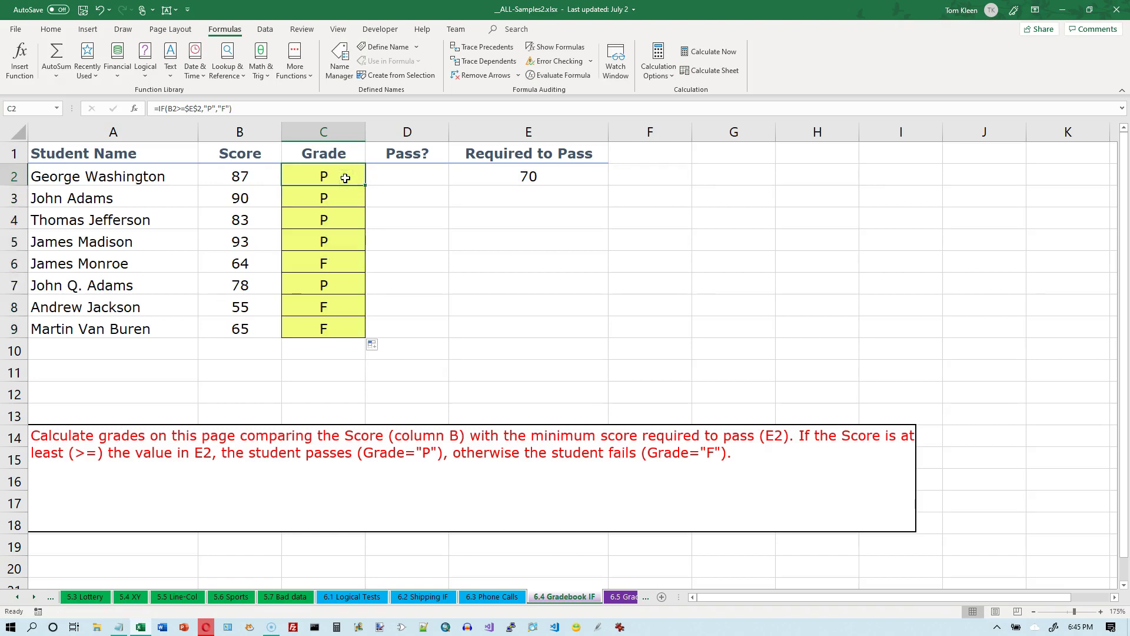
left_click(440, 173)
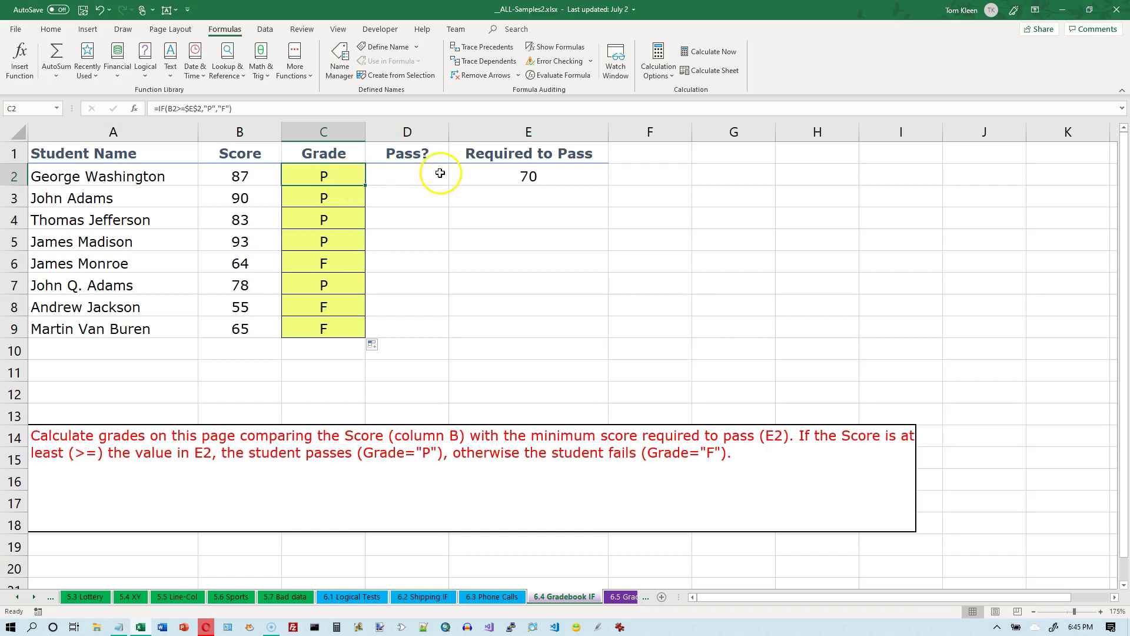